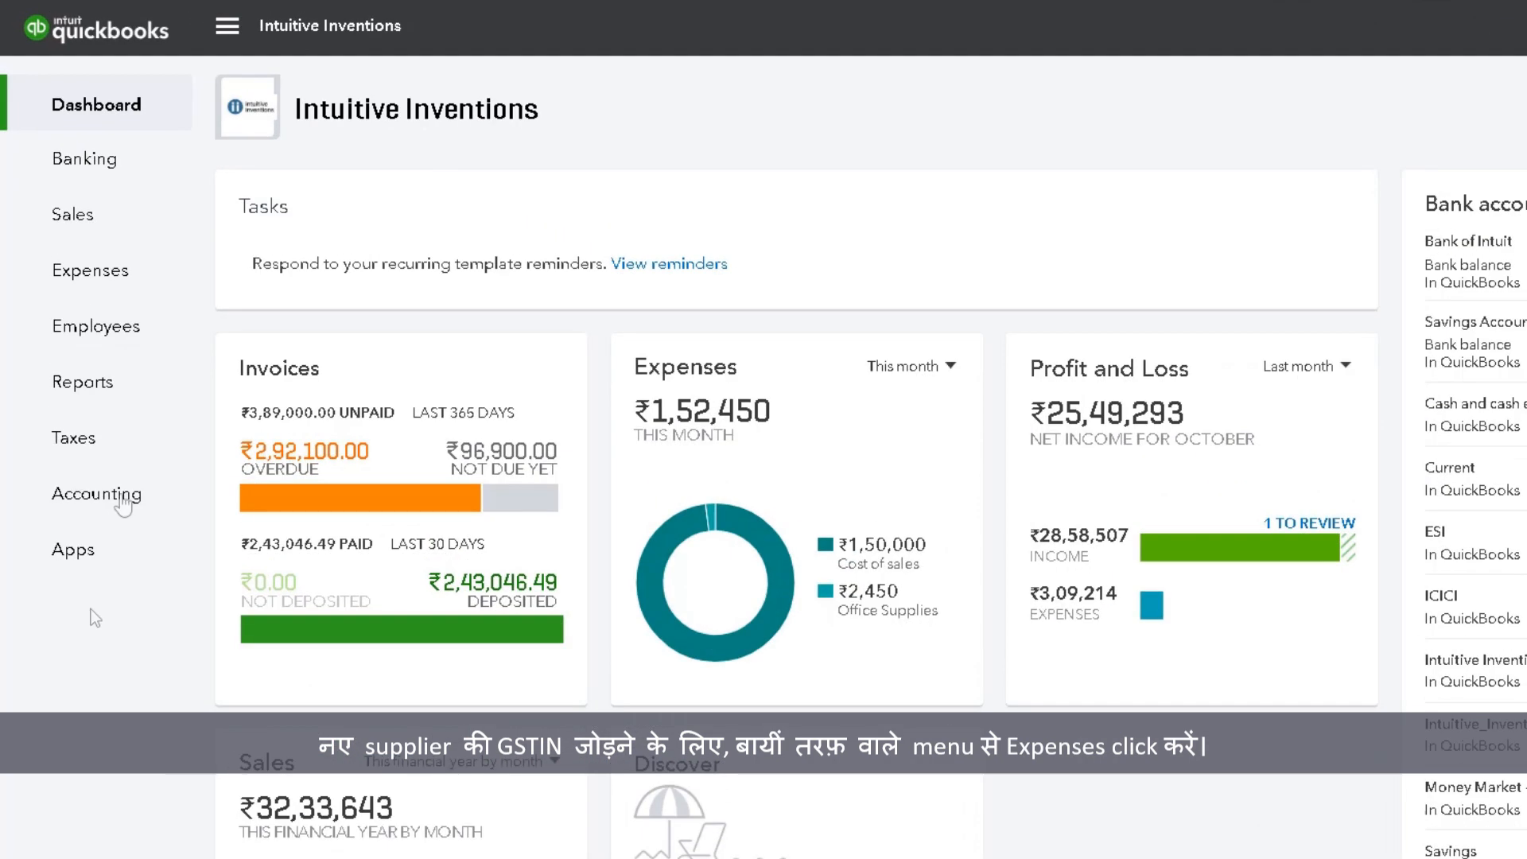
Step: Create a new supplier record from the Suppliers list and enter the contact's first and last name
mouse_move(119, 217)
left_click(155, 282)
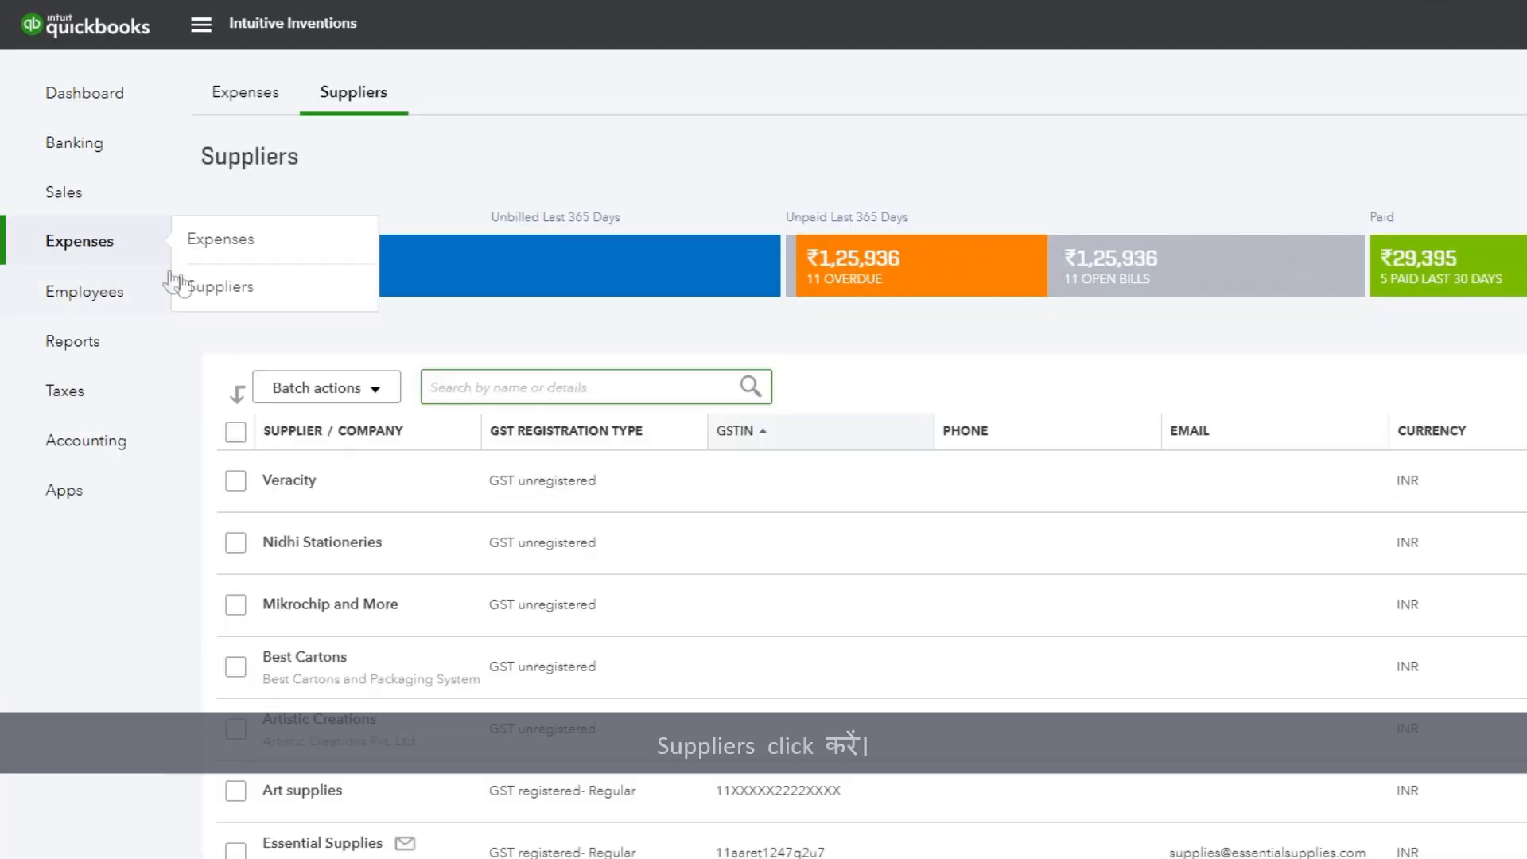
left_click(215, 288)
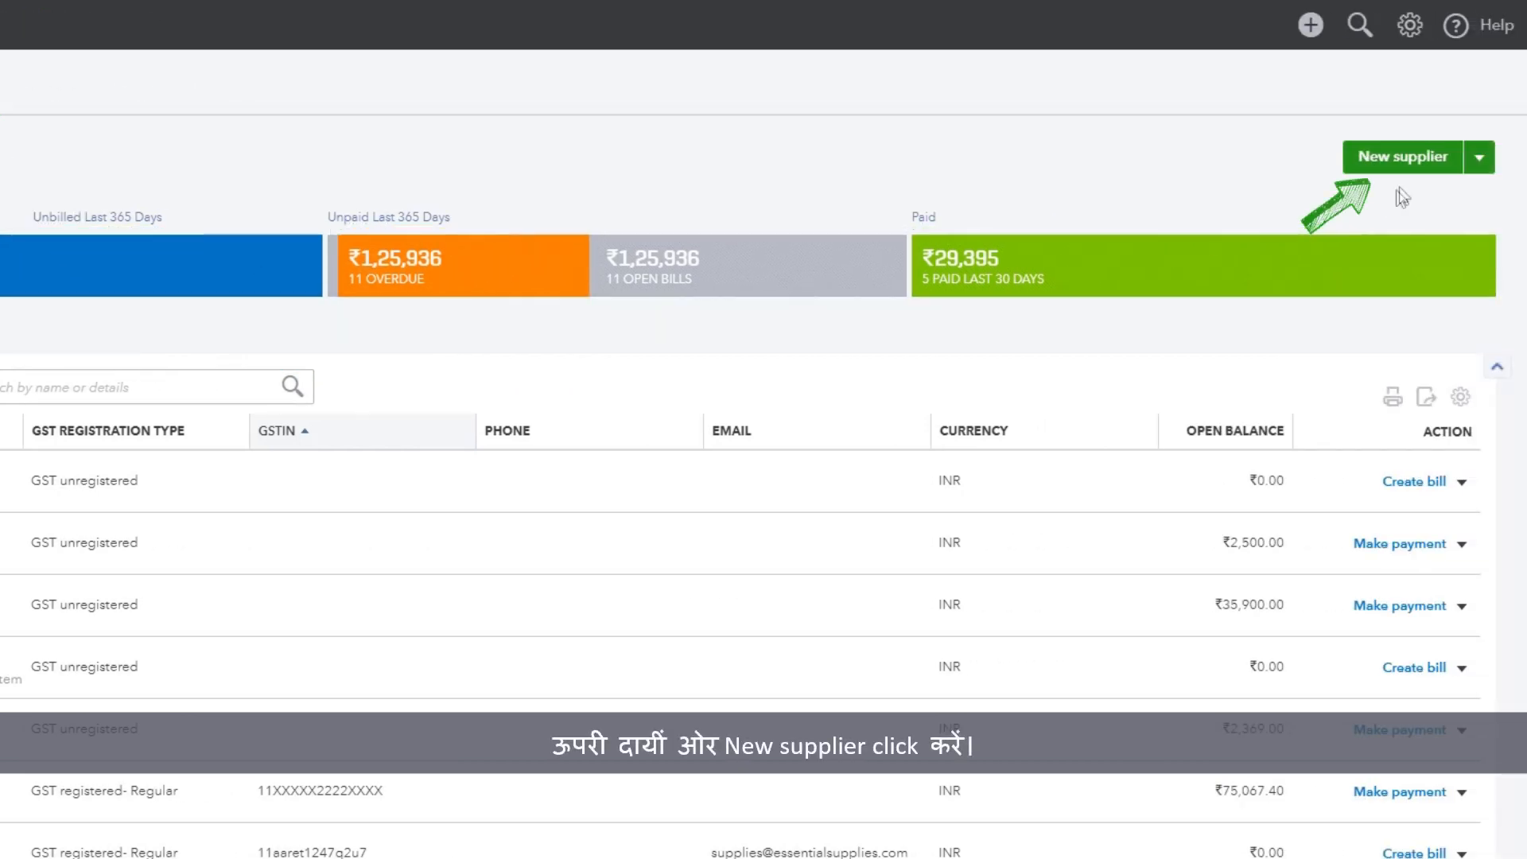
left_click(1404, 159)
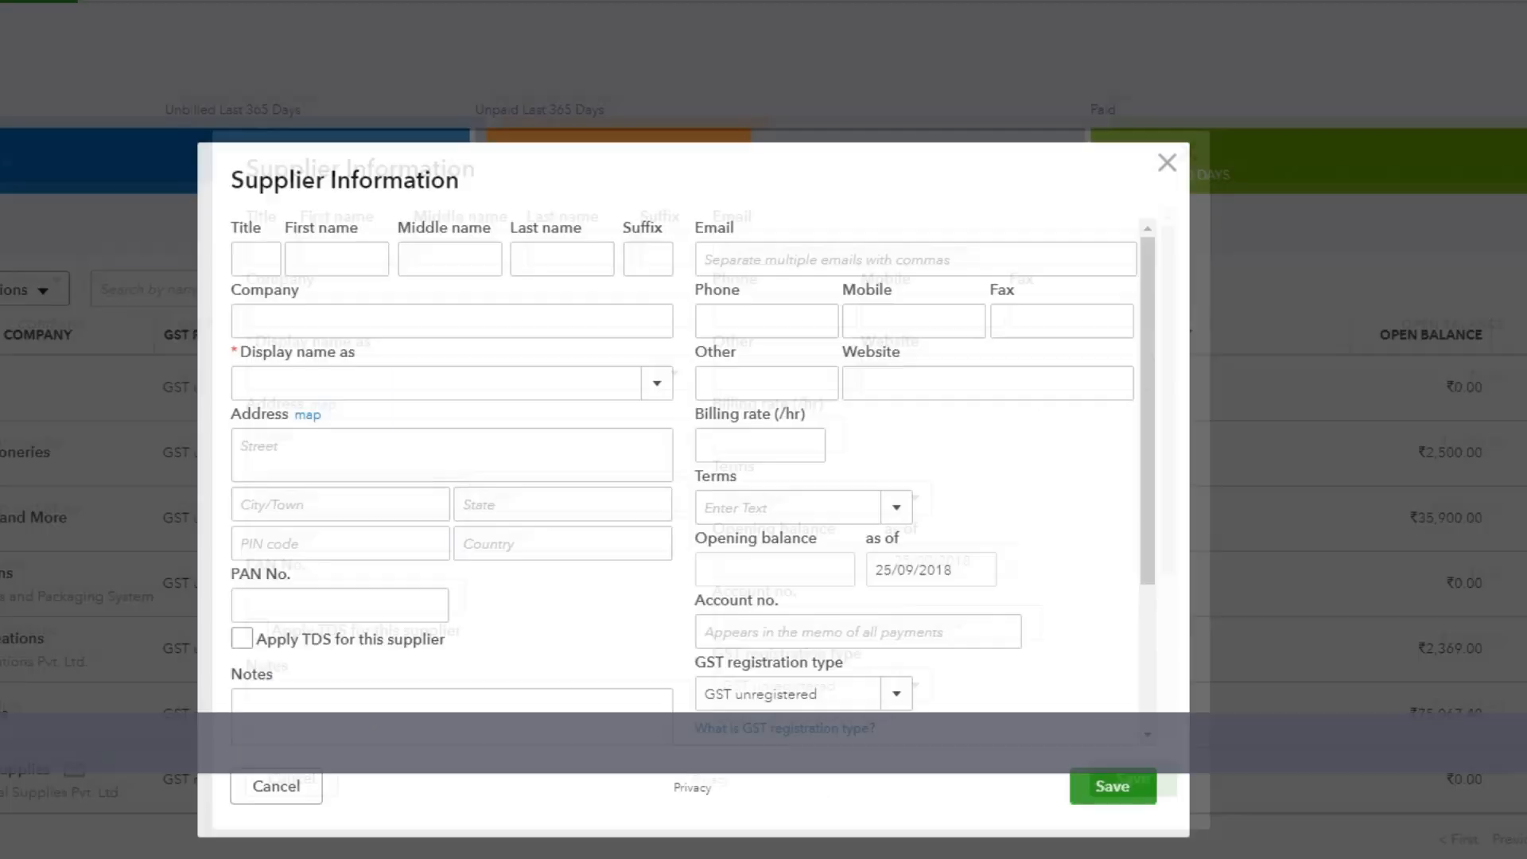
left_click(306, 261)
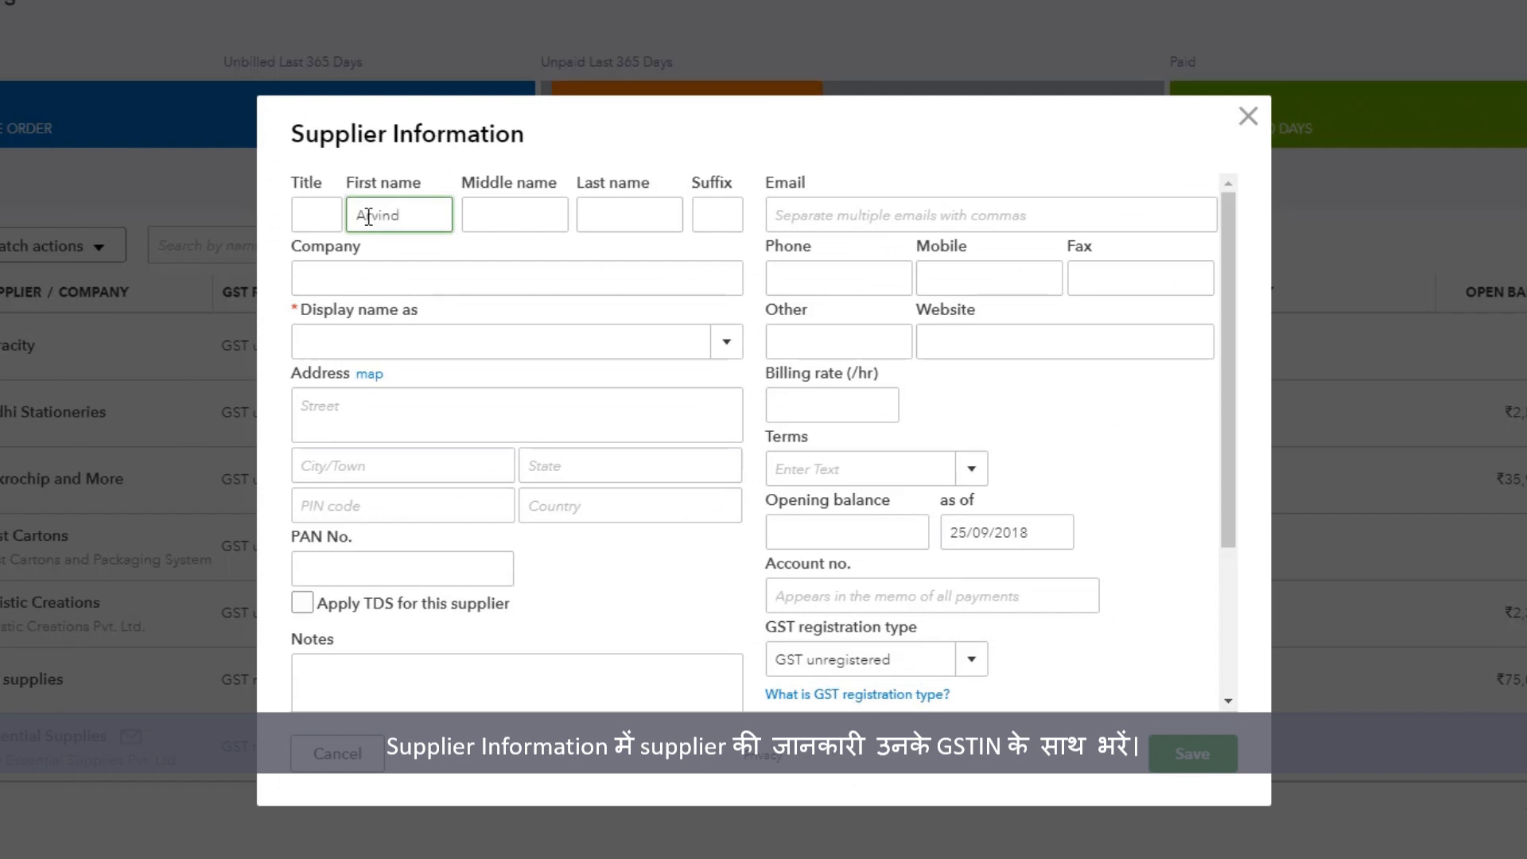
left_click(596, 215)
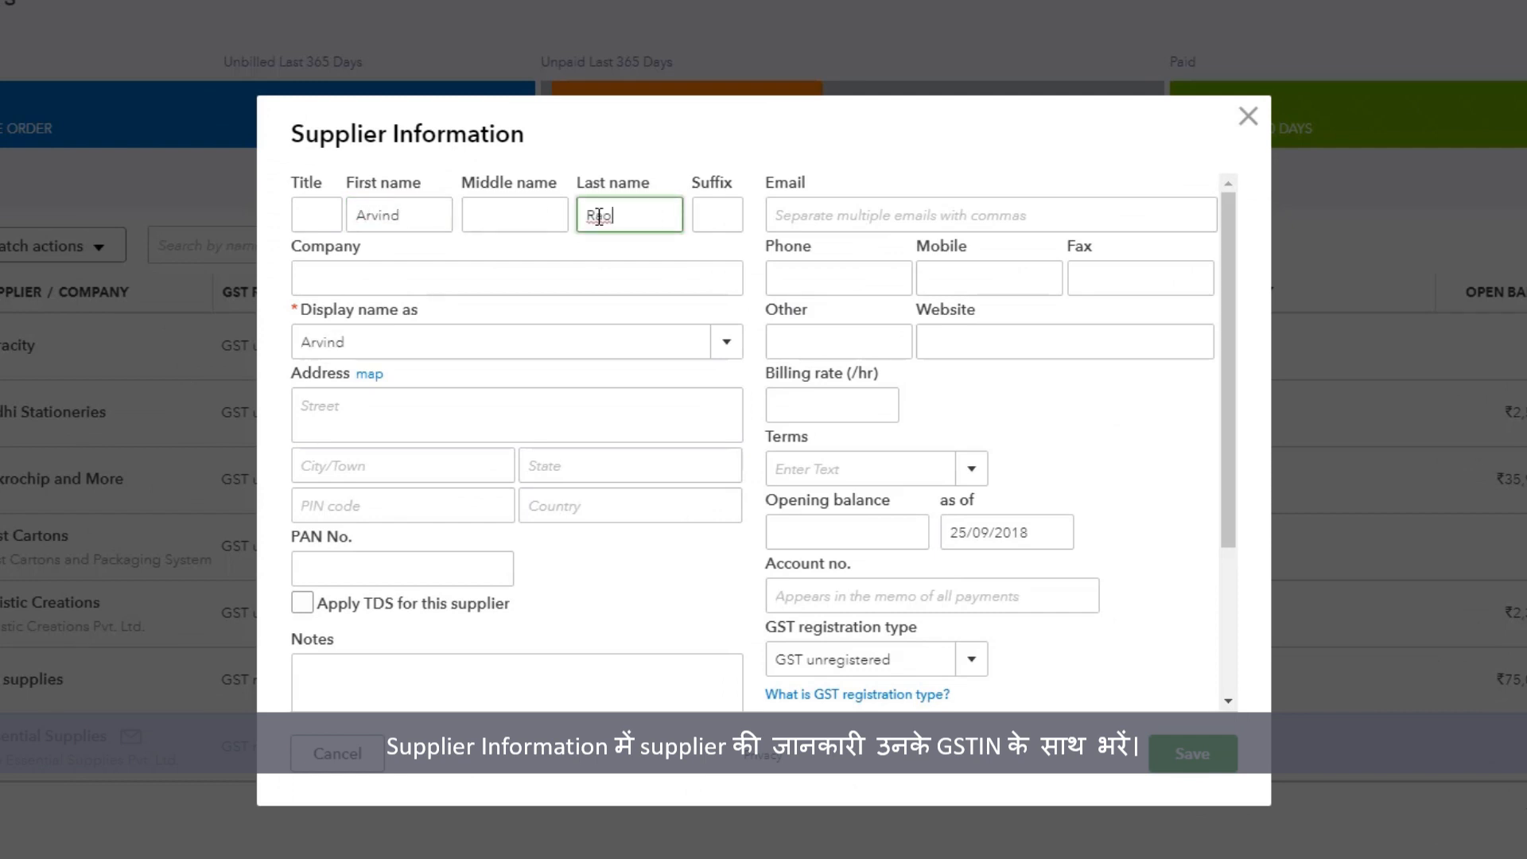
Step: Set the new supplier's company to Sunshine Elementary School
left_click(602, 271)
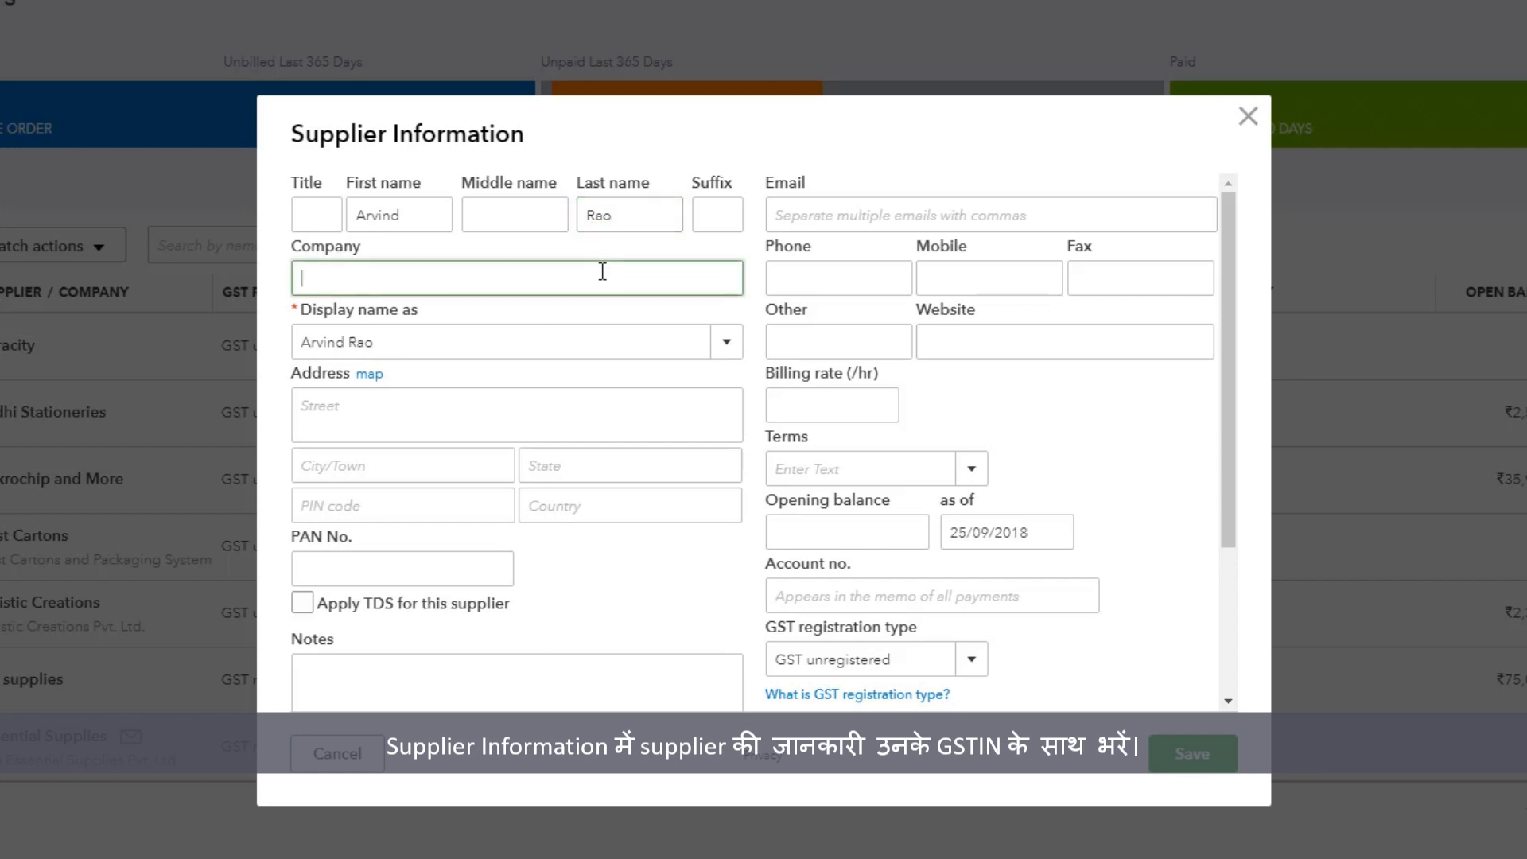
type("S")
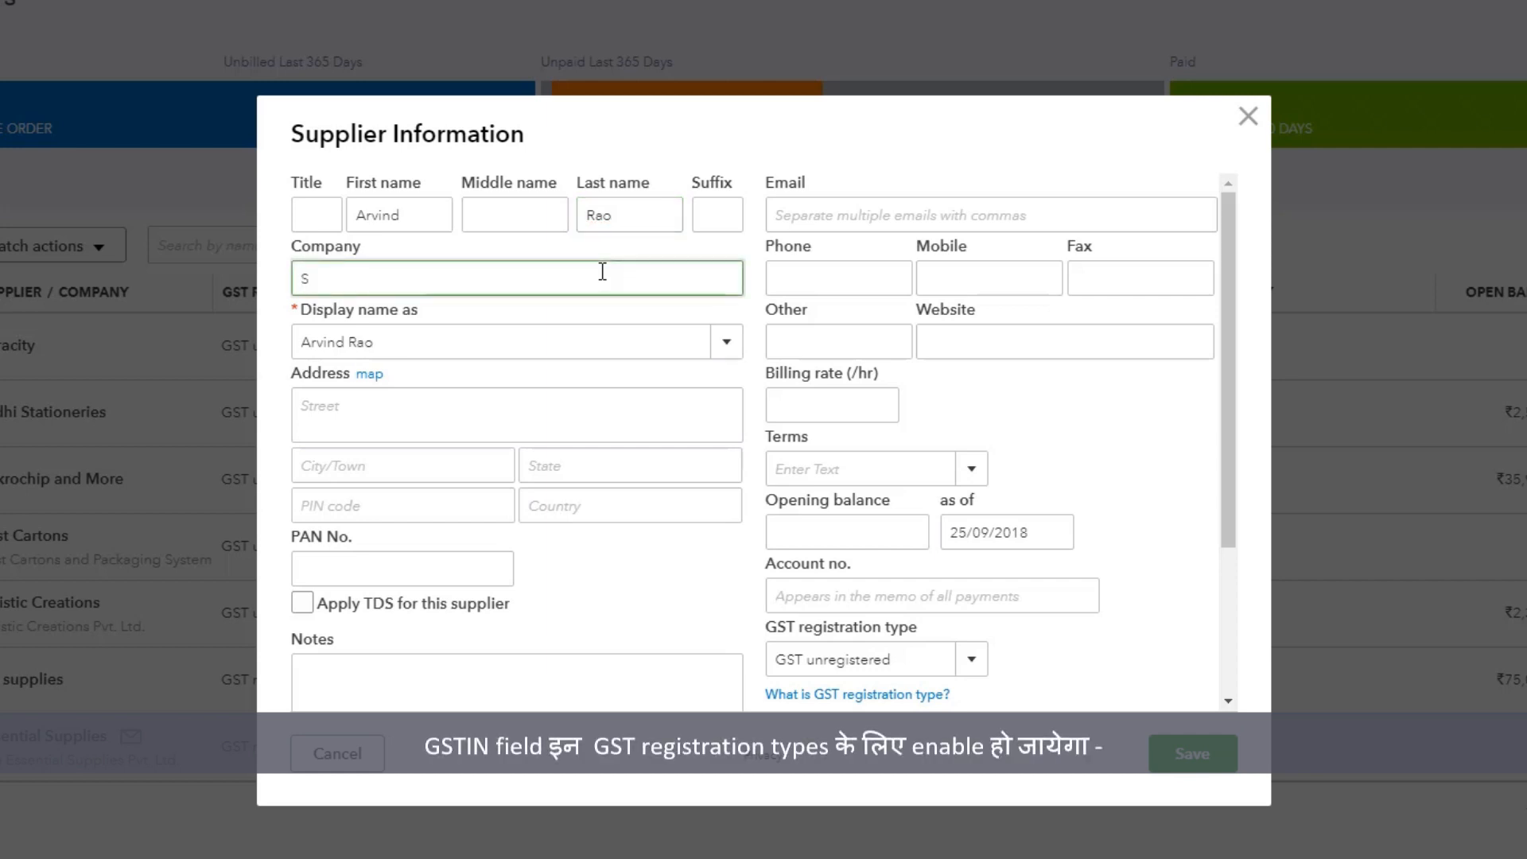
type("unshine Elementar")
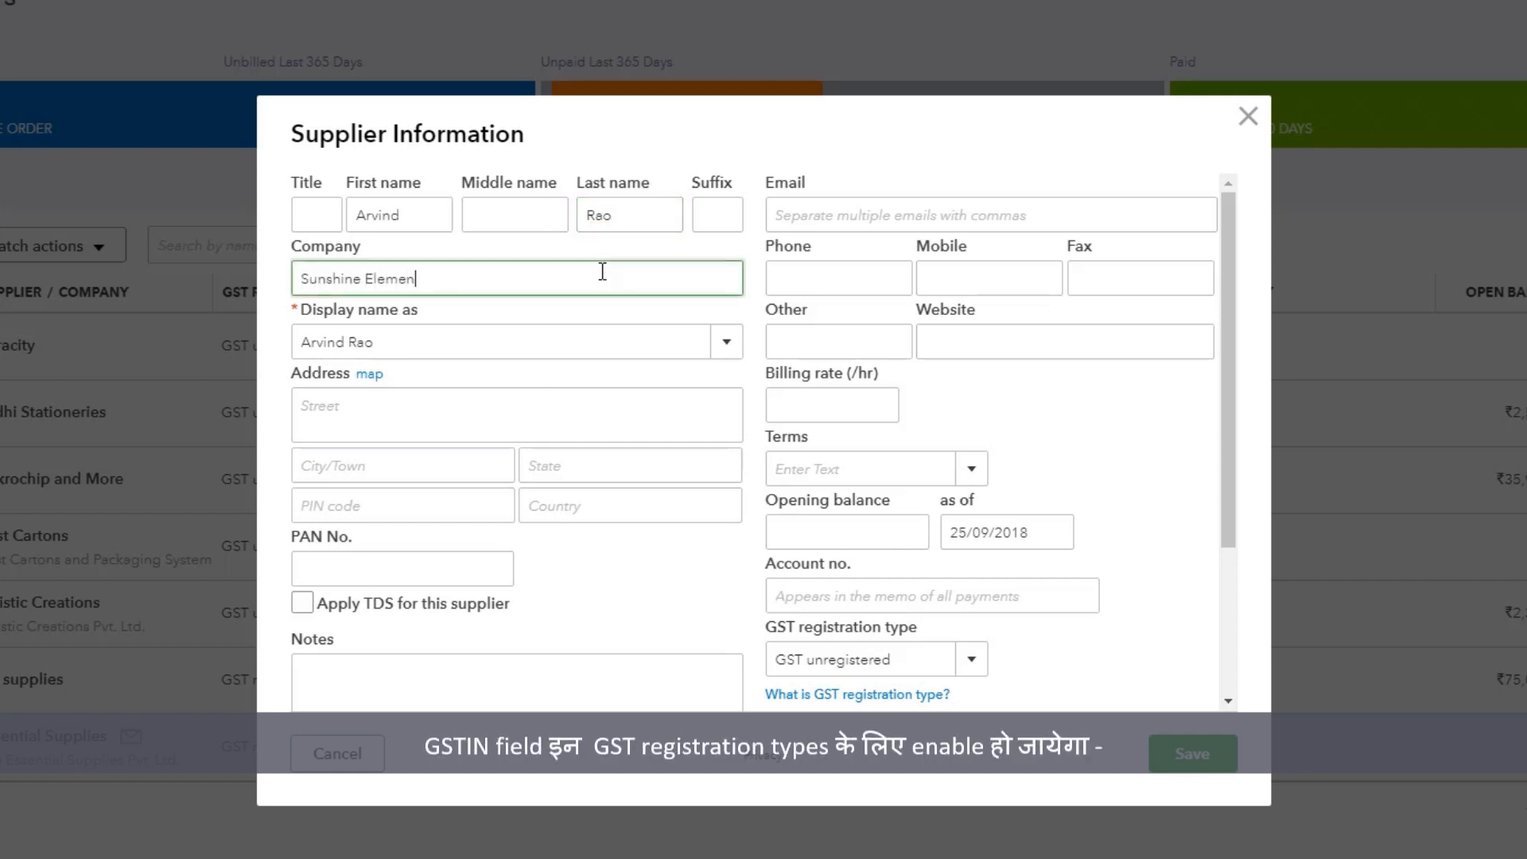
type("y Scho")
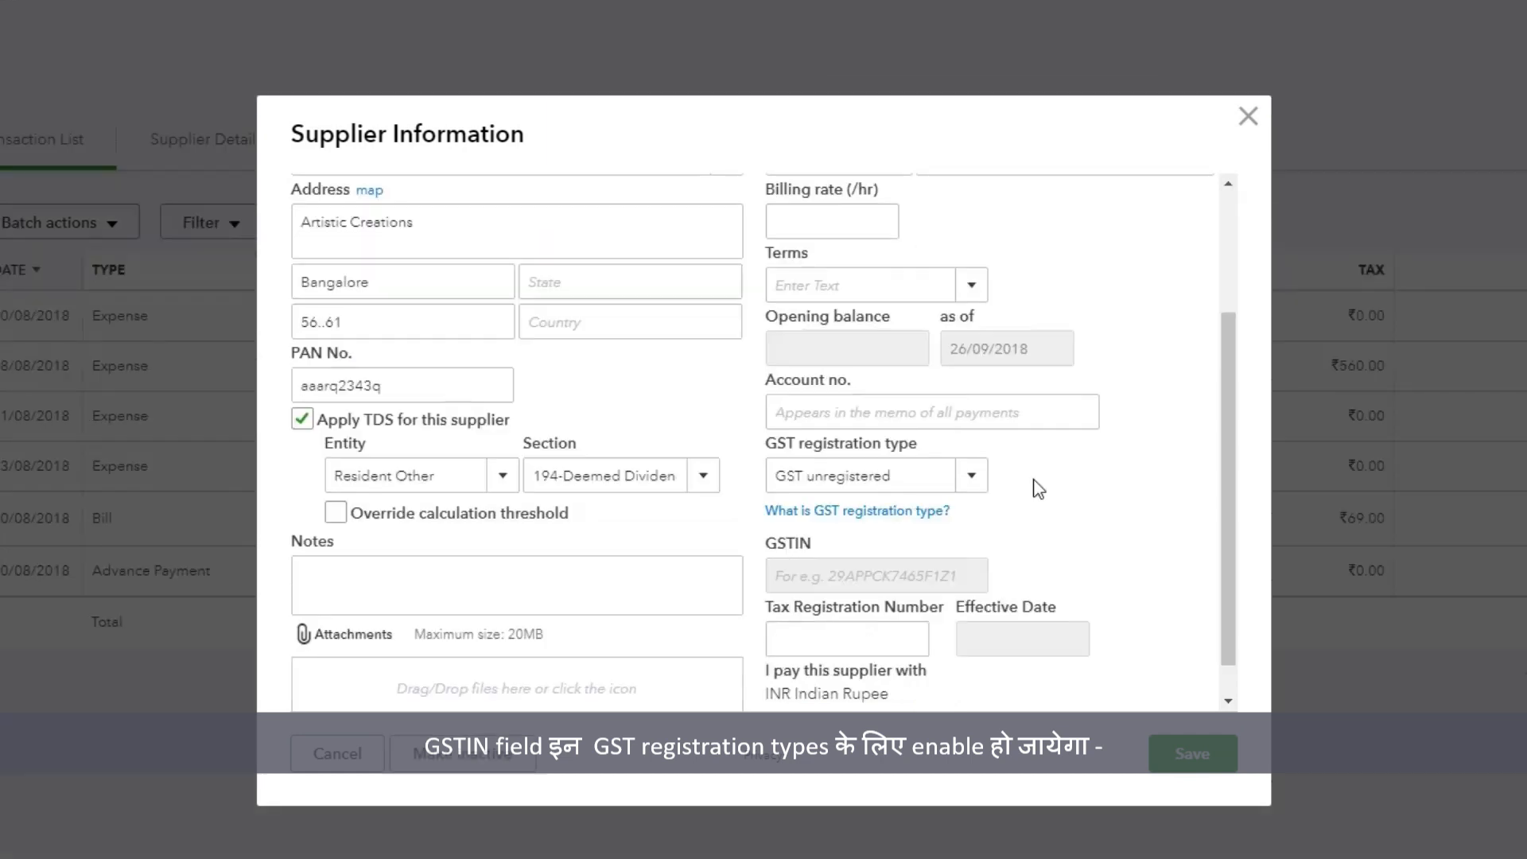
Step: Set the supplier's GST registration type to GST registered- Composition, enter the supplier's GSTIN and save the record
left_click(972, 478)
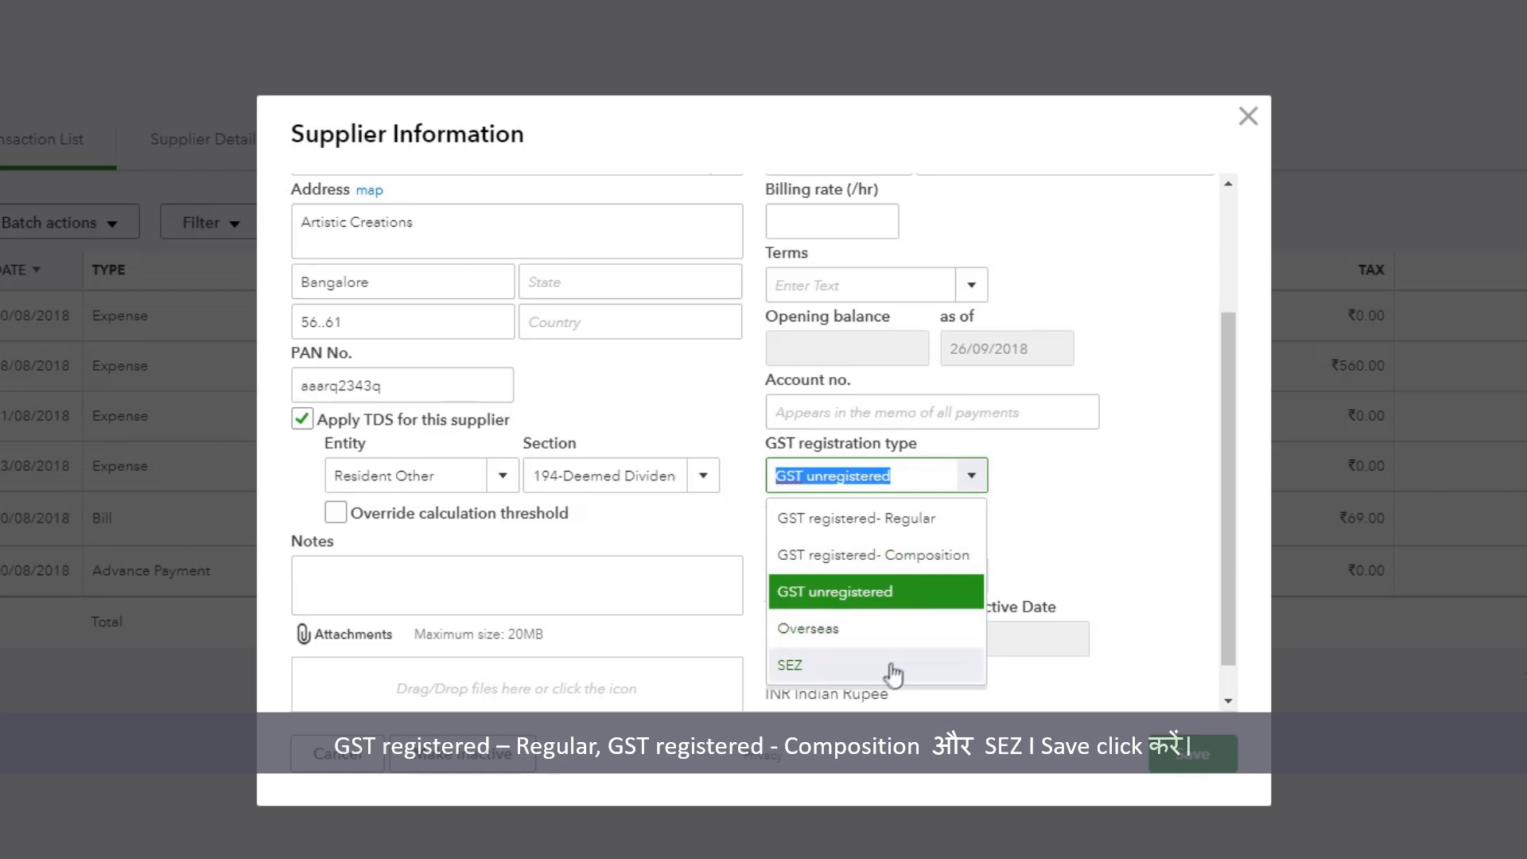
left_click(891, 555)
left_click(860, 572)
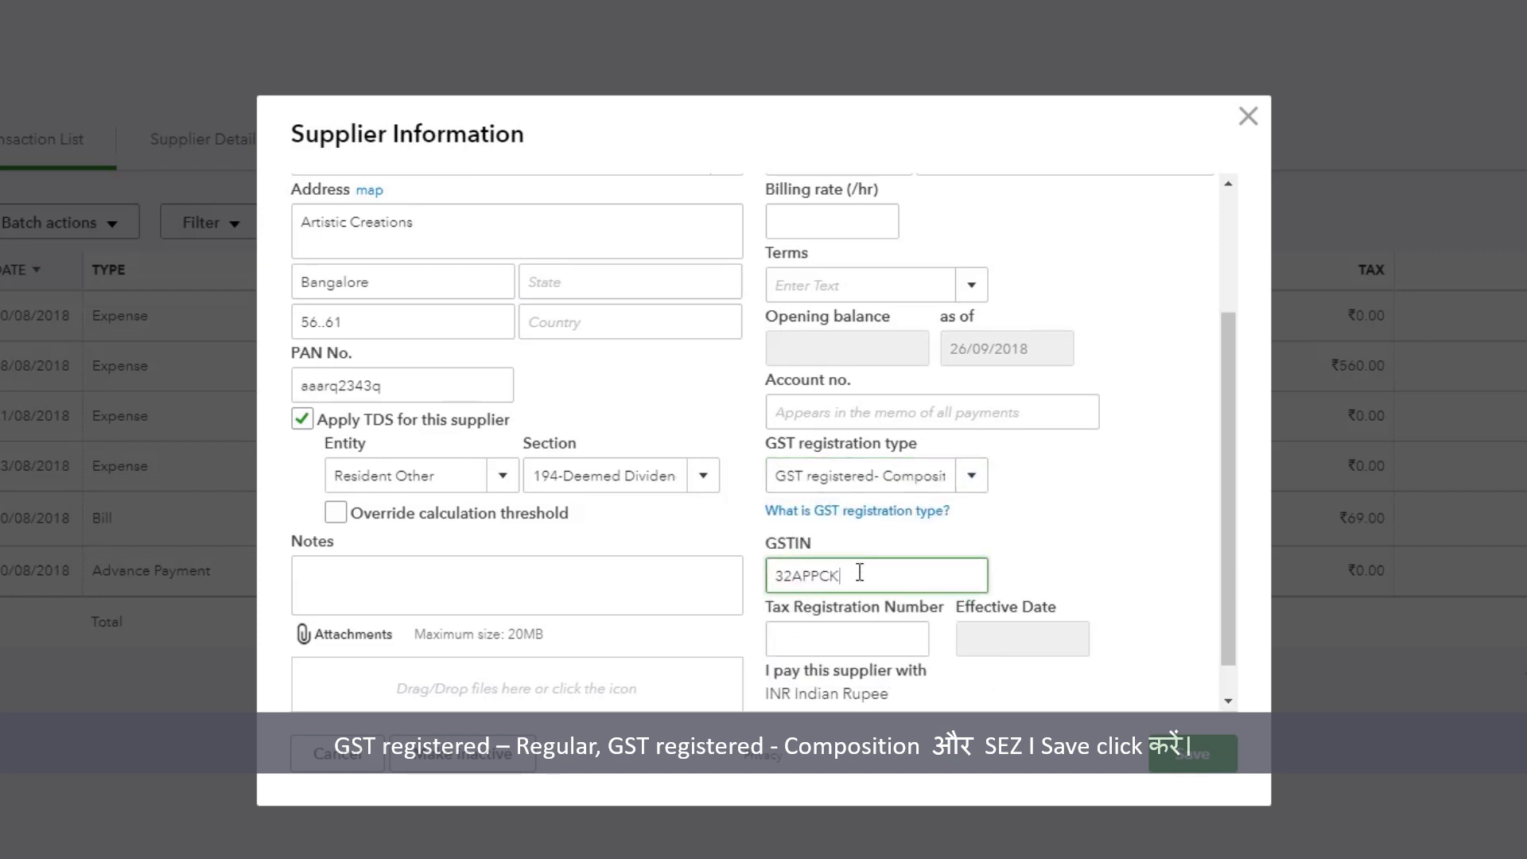
left_click(1192, 753)
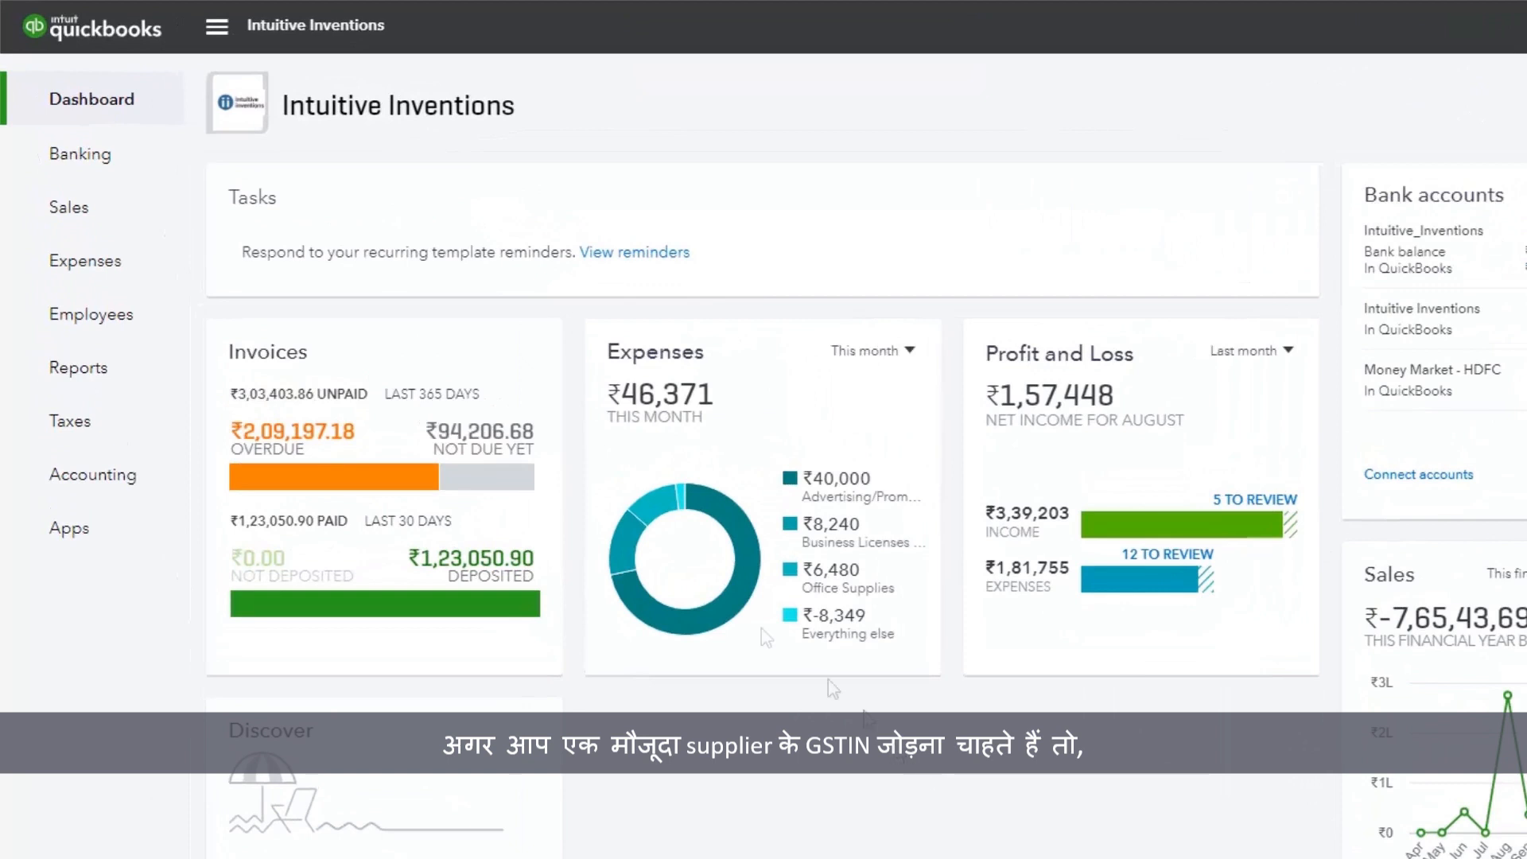
Step: Open the existing supplier Artistic Creations from the Suppliers list for editing
left_click(113, 269)
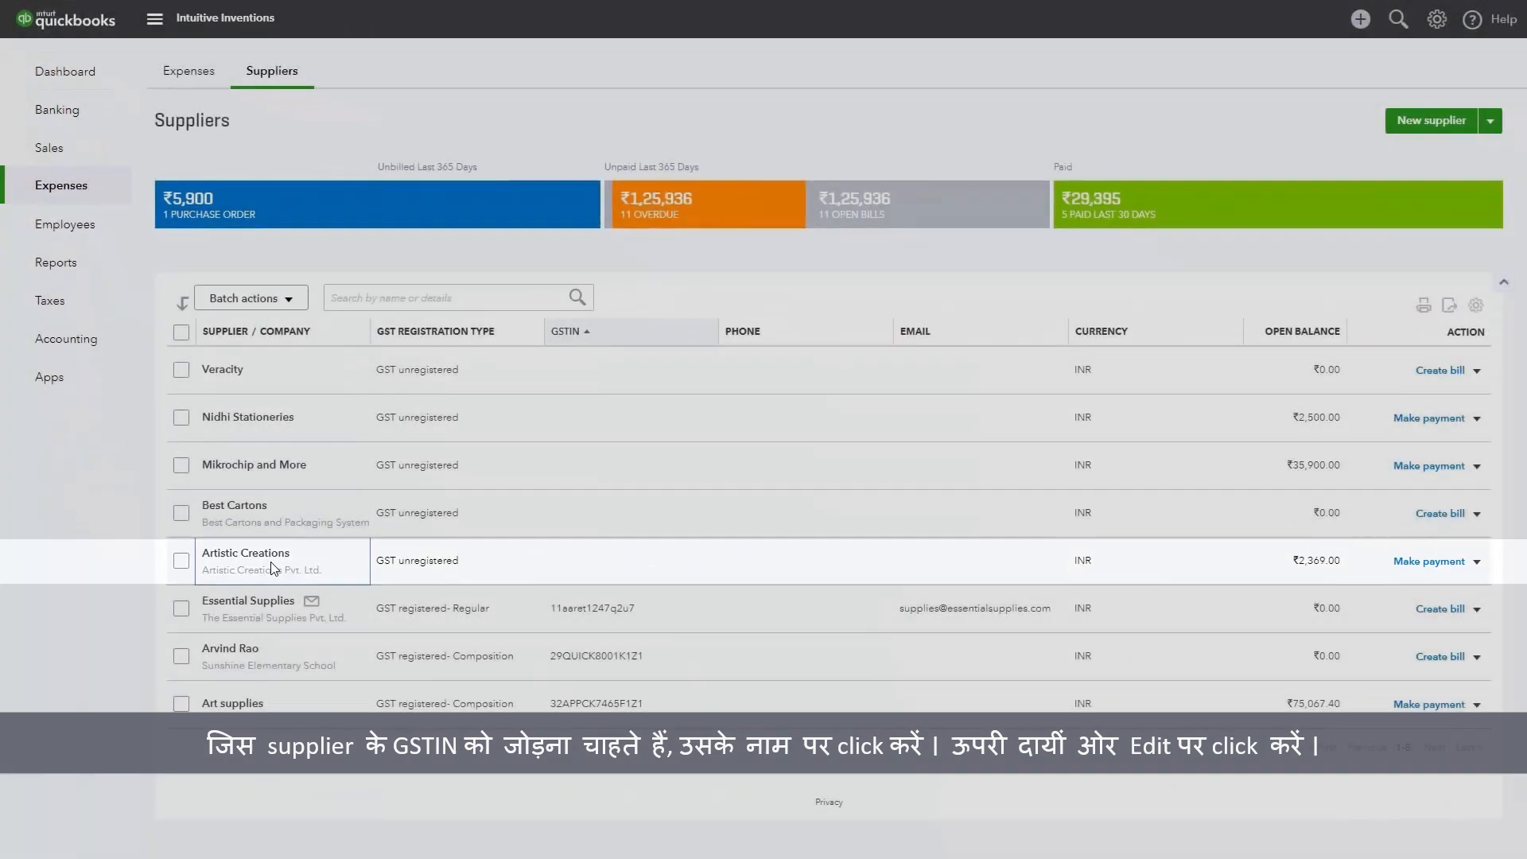
left_click(271, 566)
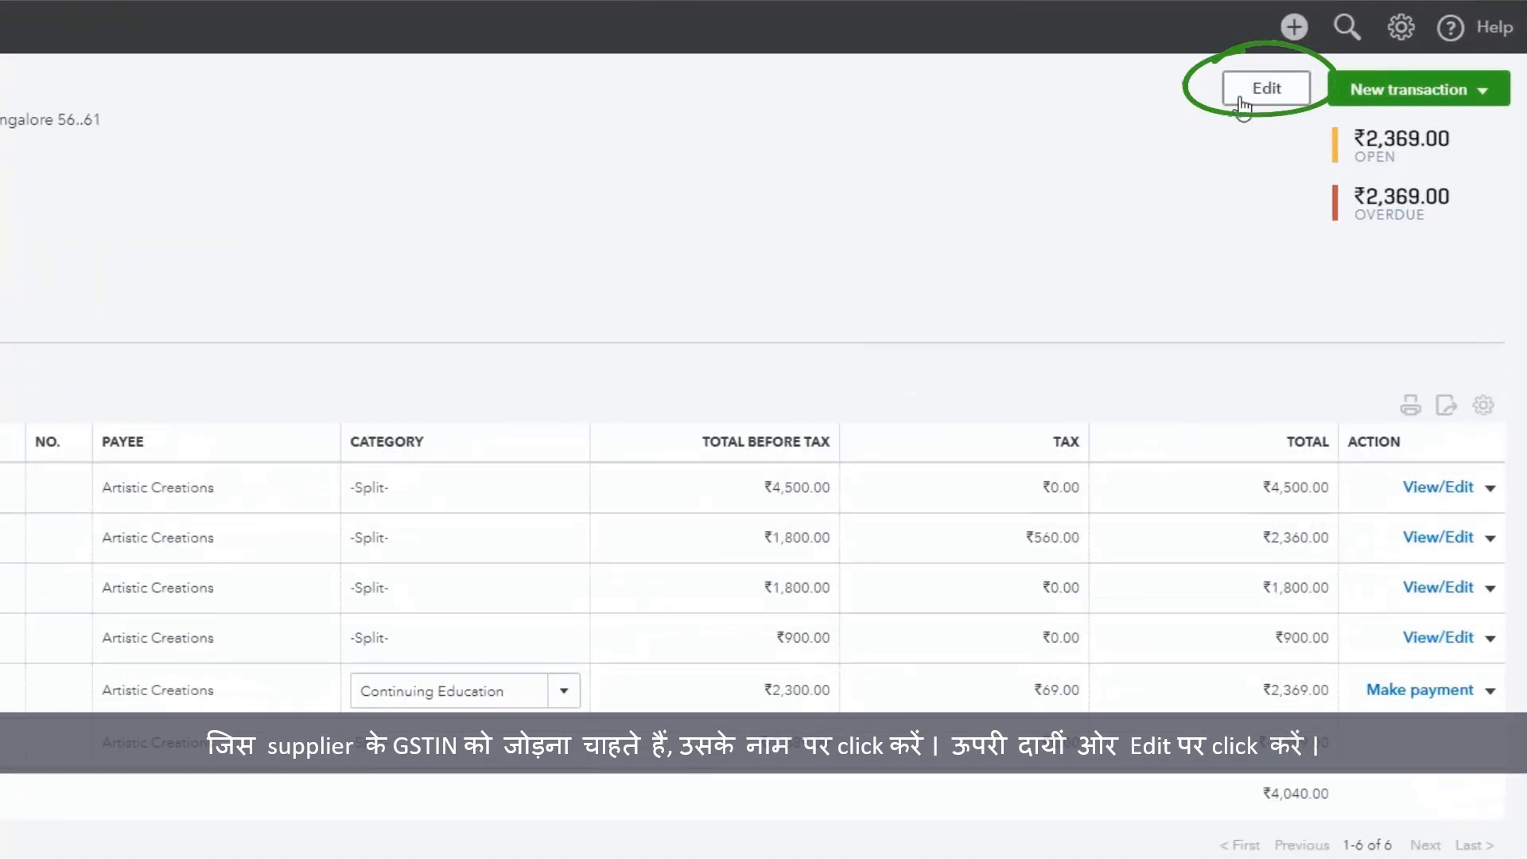
left_click(1242, 103)
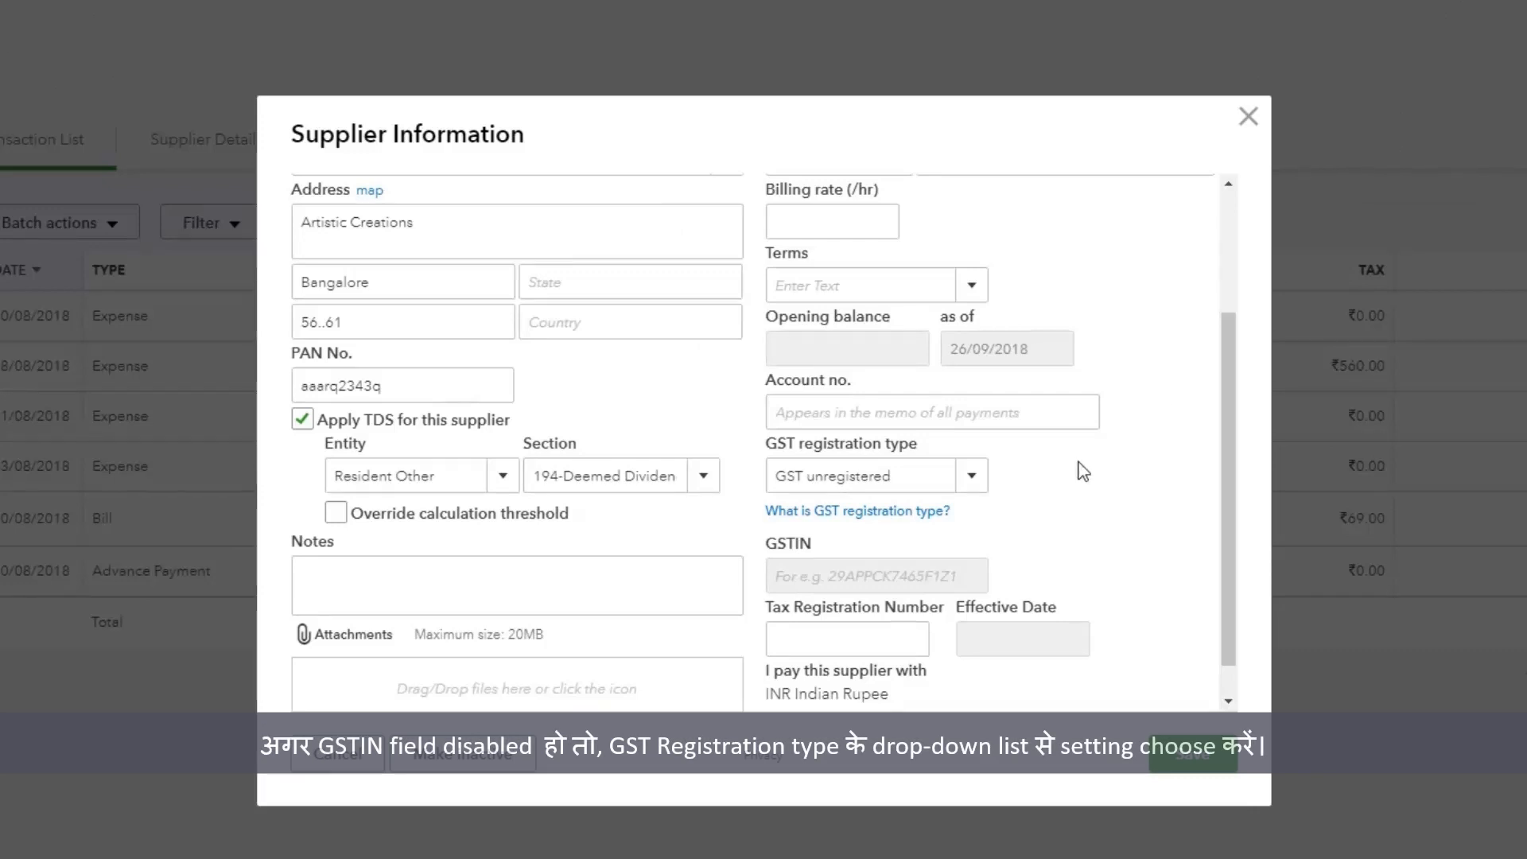
Step: Change Artistic Creations' GST registration type to GST registered- Composition, enter its GSTIN and save the supplier
left_click(975, 485)
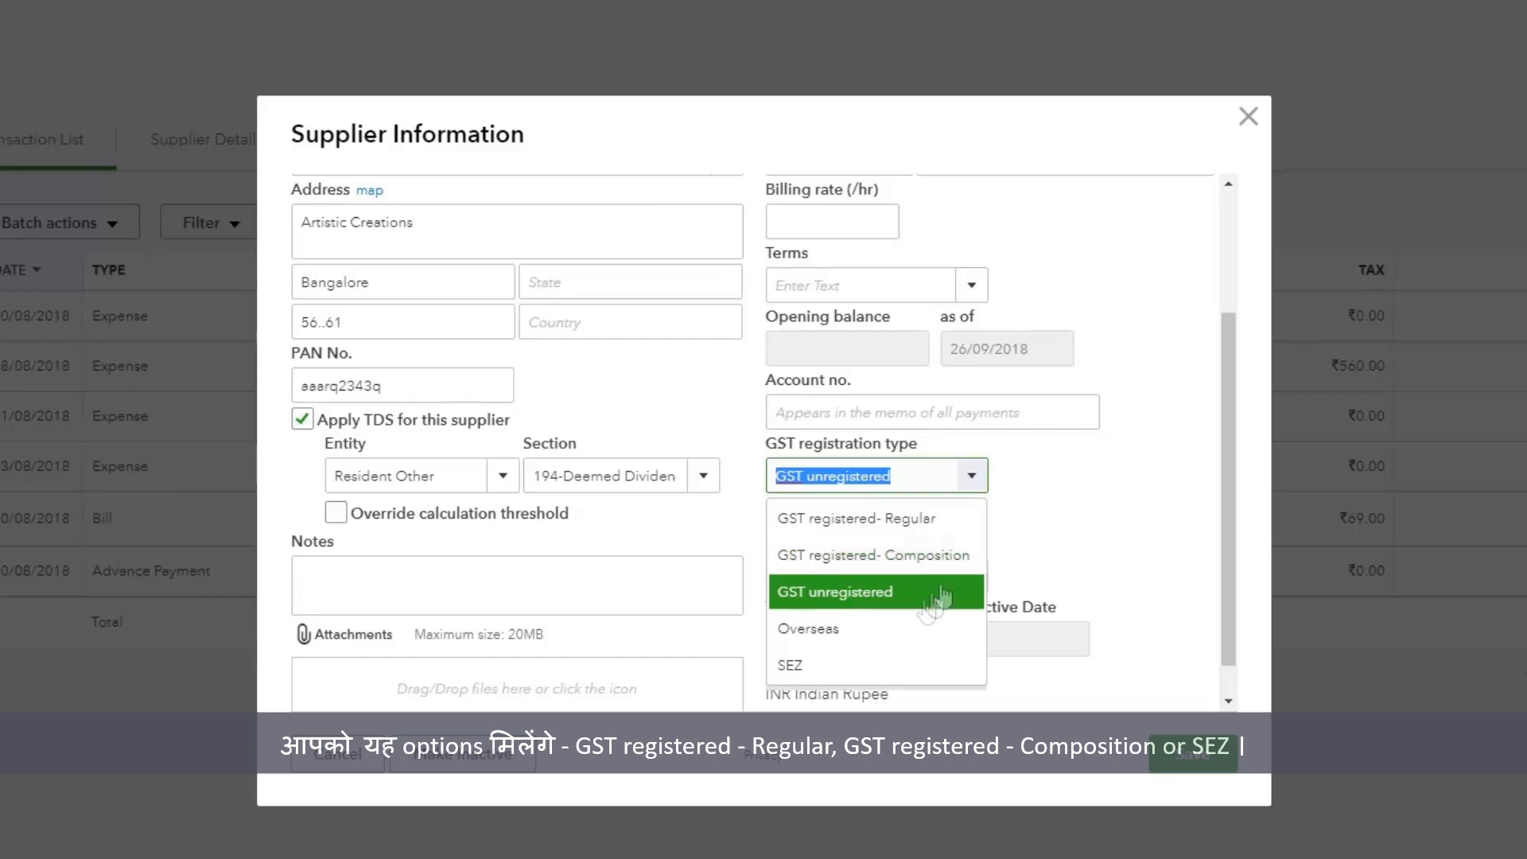
left_click(873, 554)
left_click(859, 572)
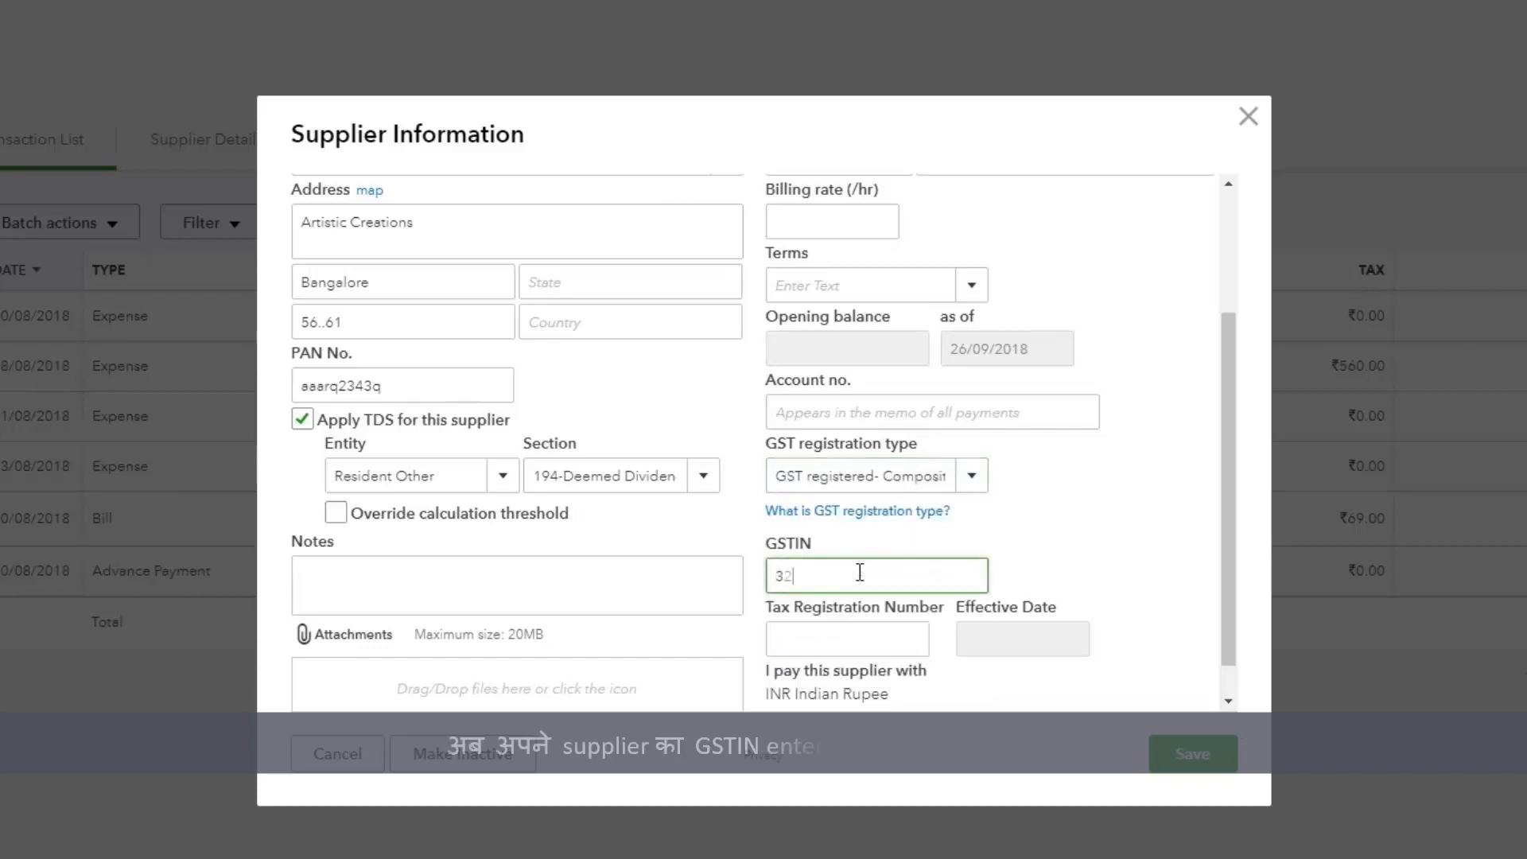
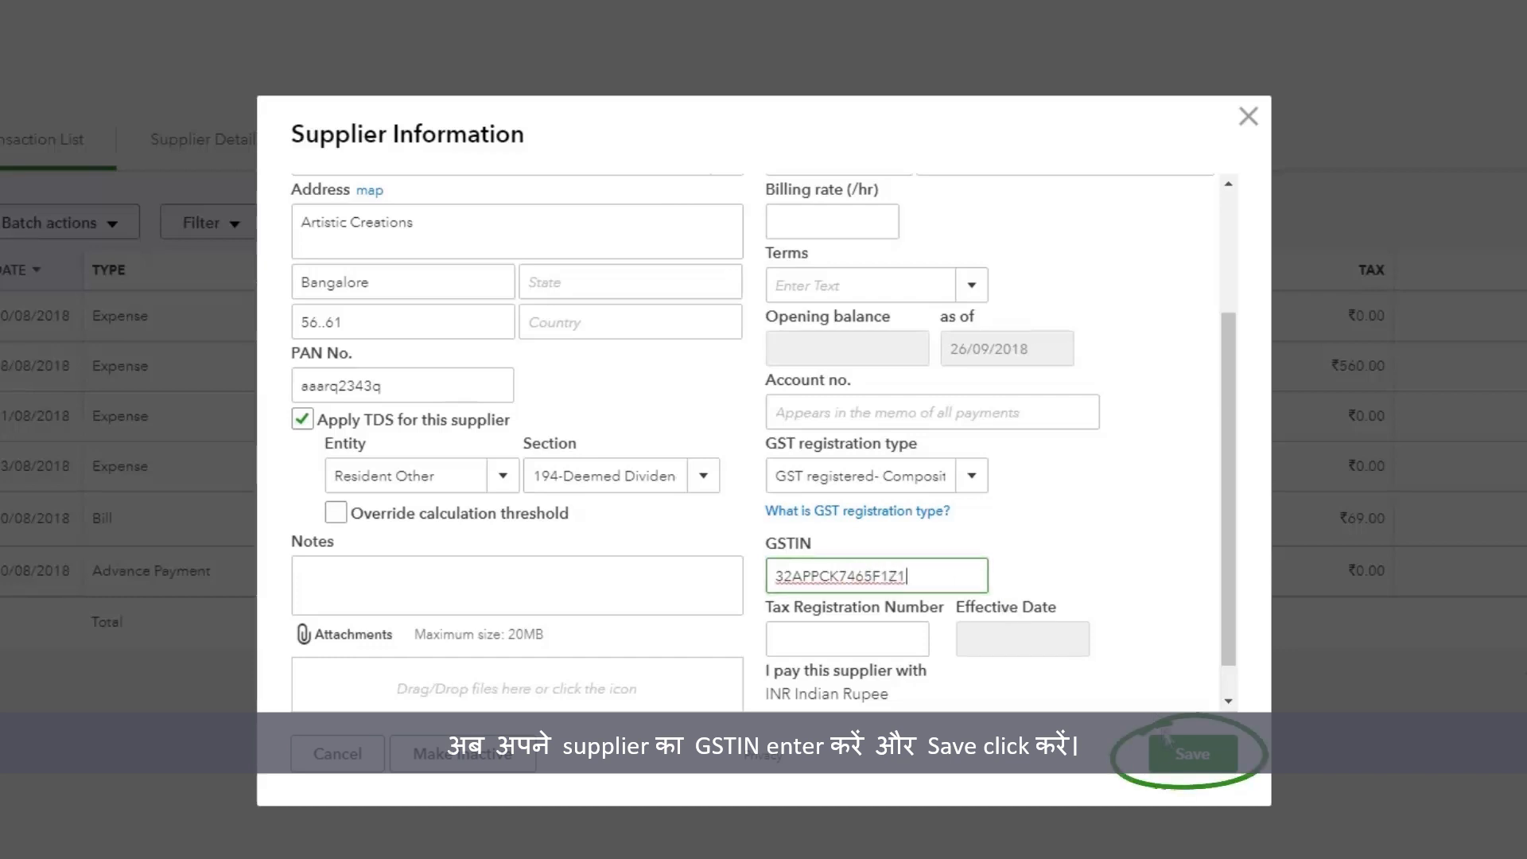
left_click(1185, 759)
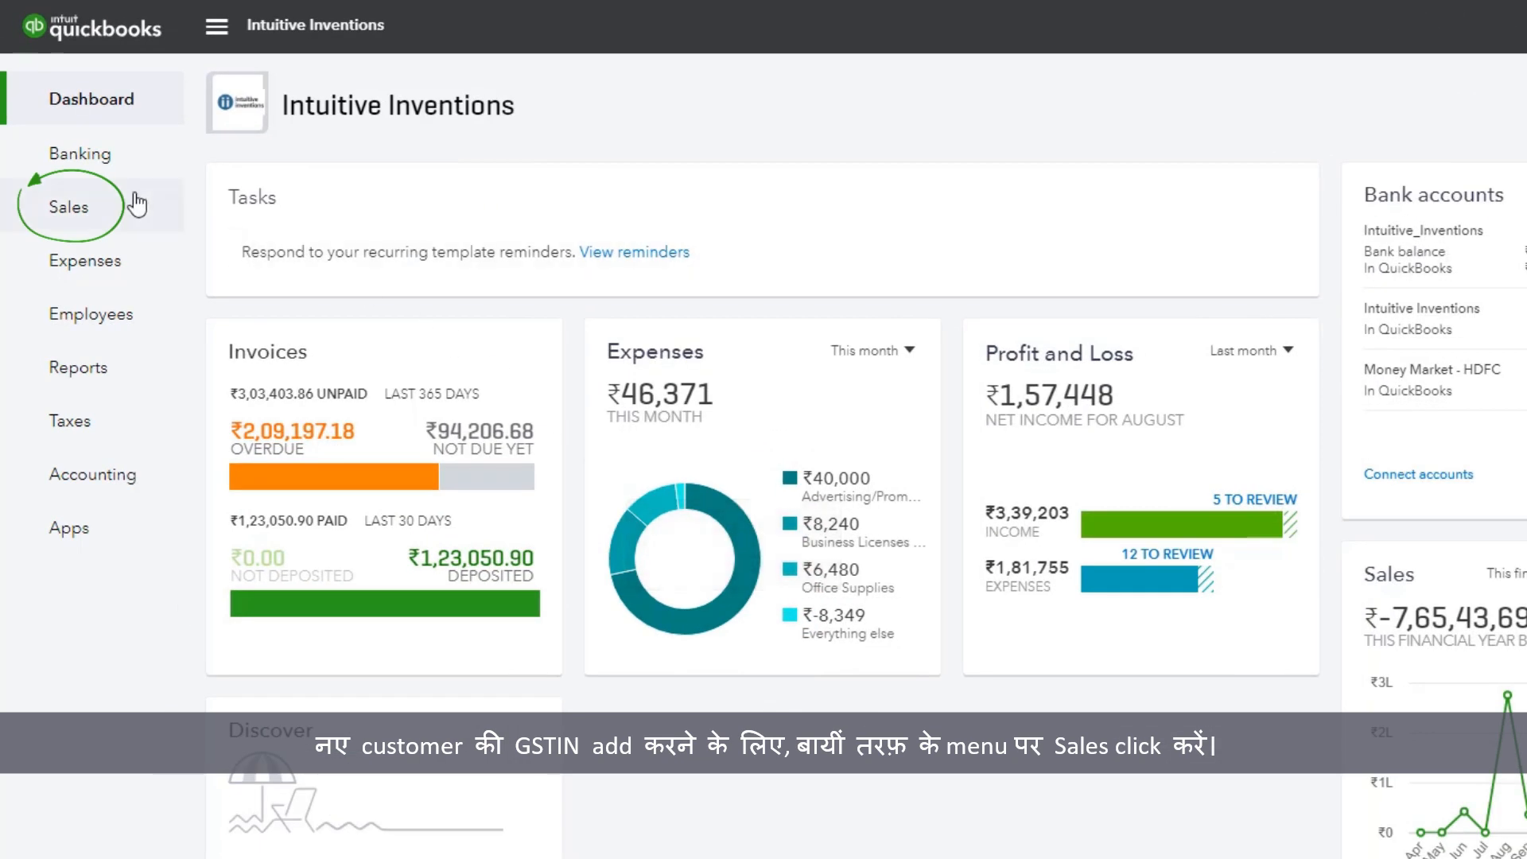
Step: Create a new customer record with the contact's first and last name and the company Satyapeeth Elementary School
left_click(98, 146)
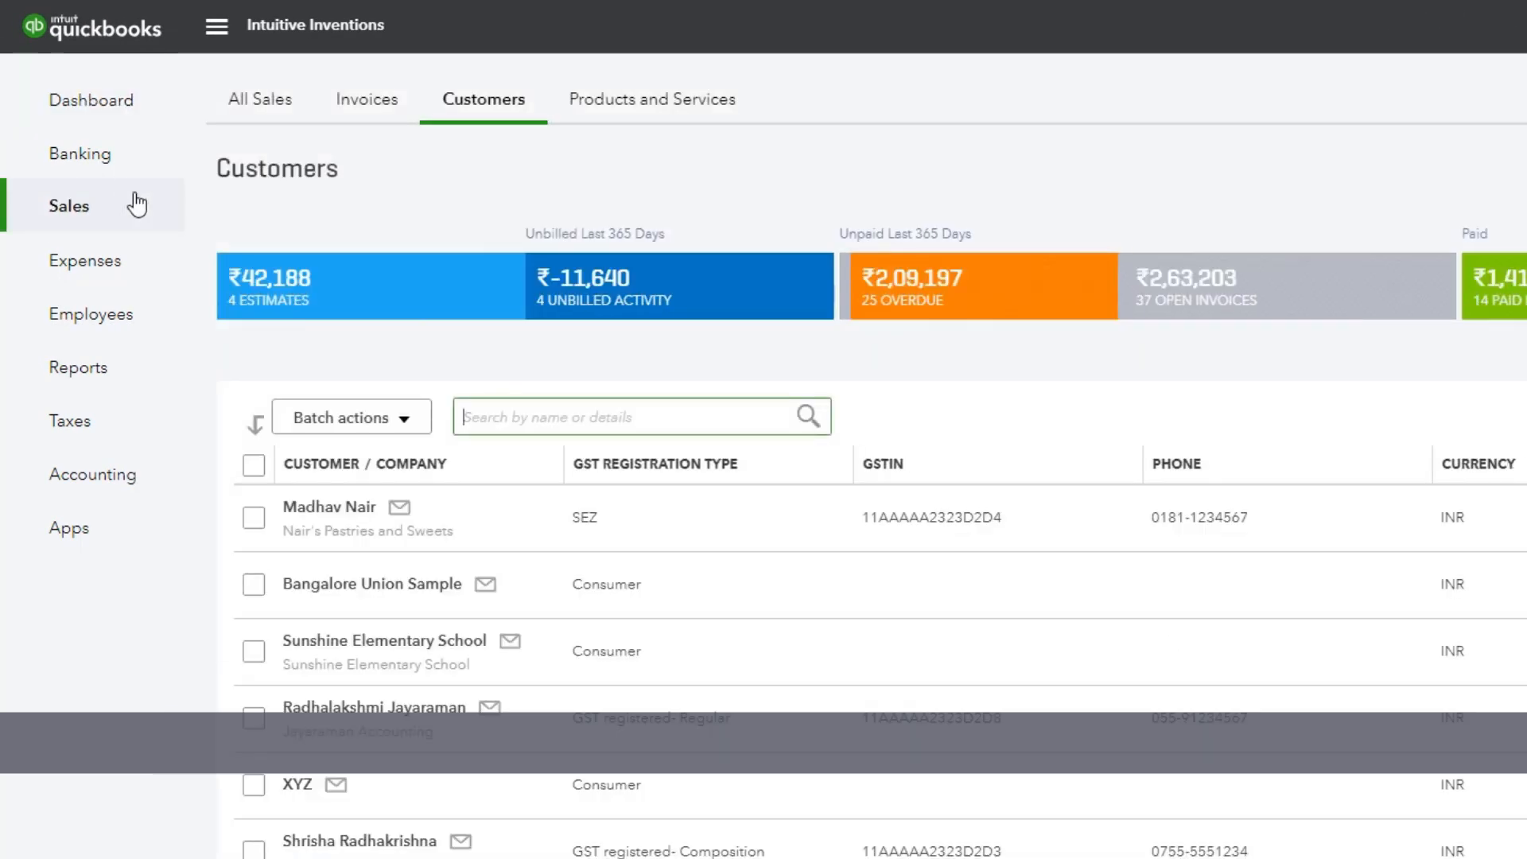
left_click(481, 107)
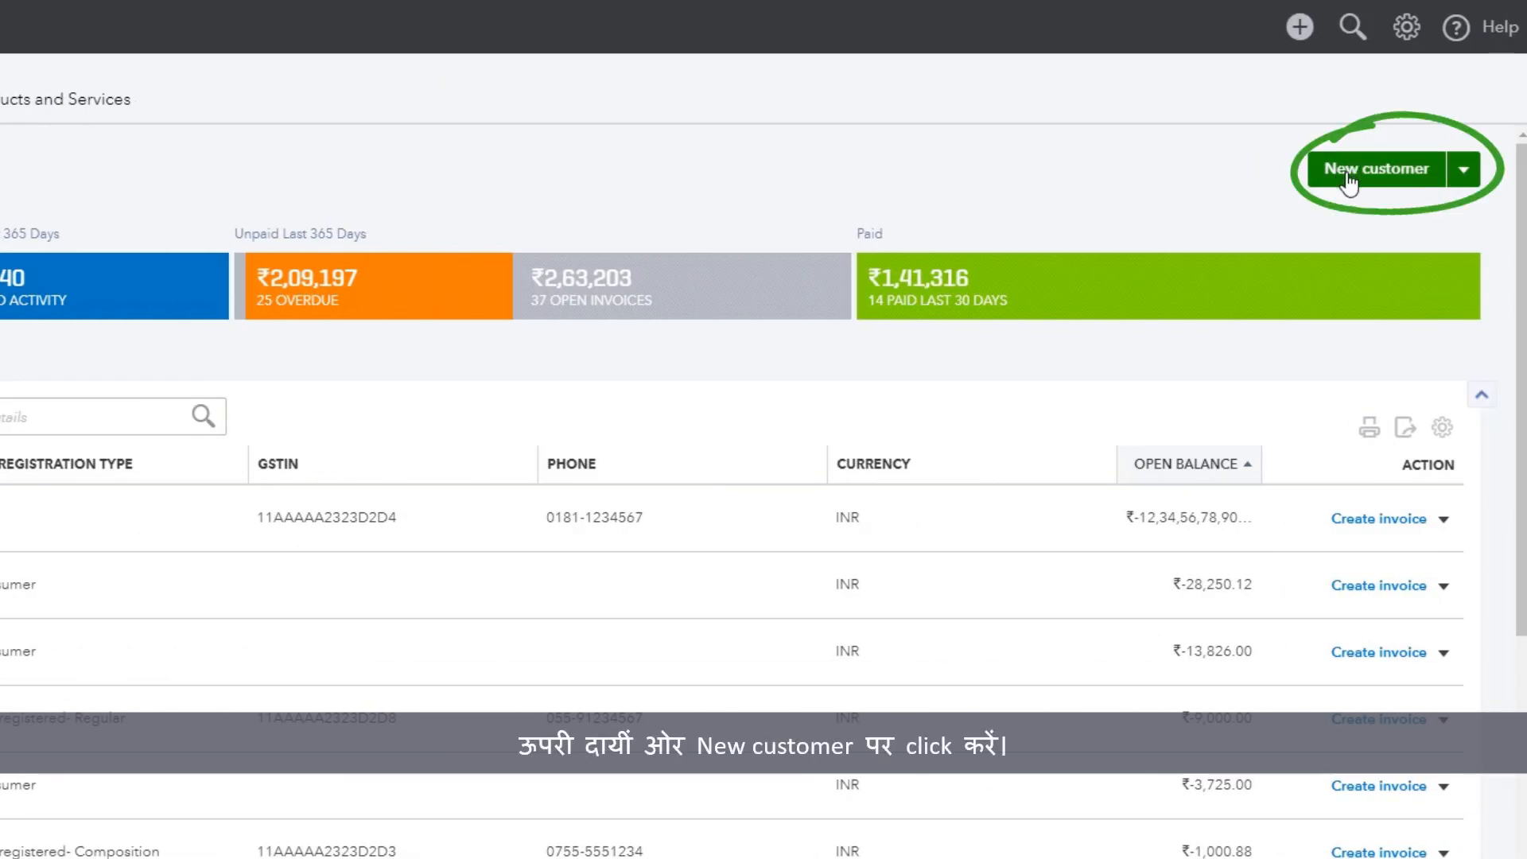
left_click(1344, 172)
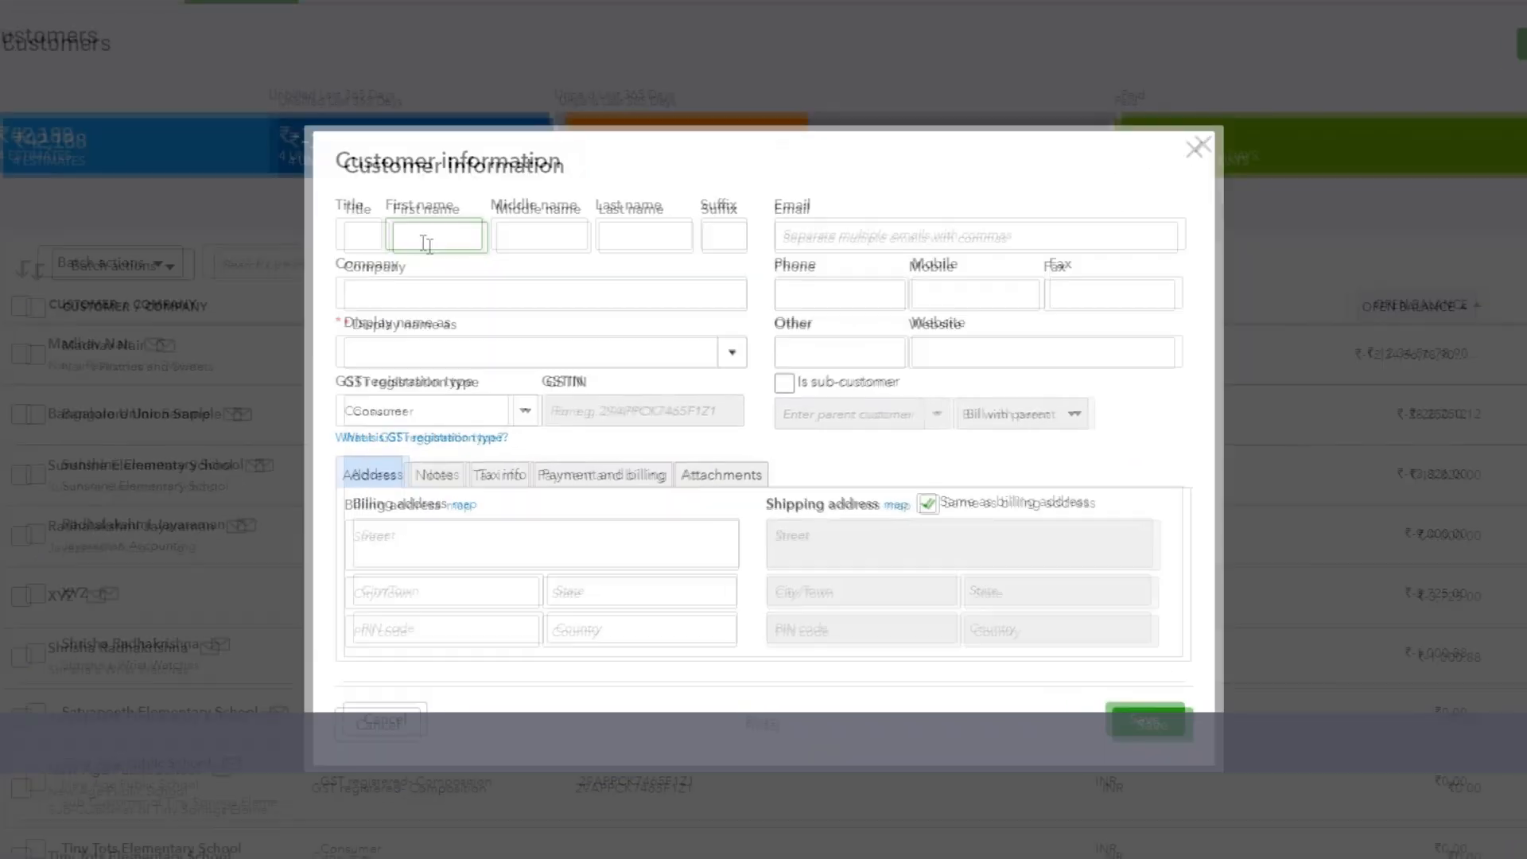
left_click(641, 230)
left_click(357, 298)
type("Satyapeeth Elementary School")
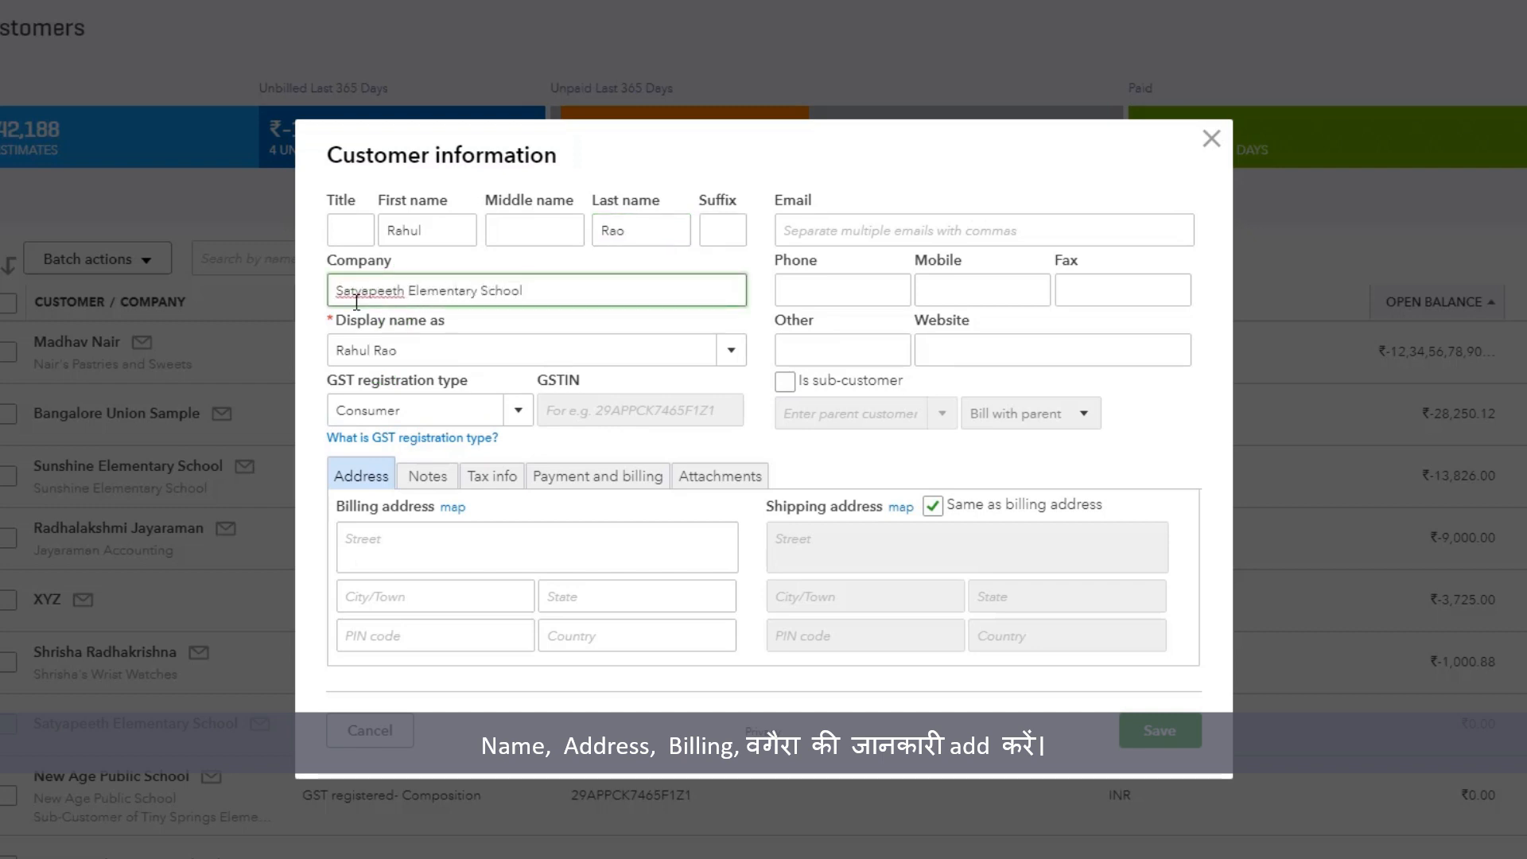
Step: Fill in the new customer's billing street, city and state
left_click(472, 537)
type("Jayanagar 4th block")
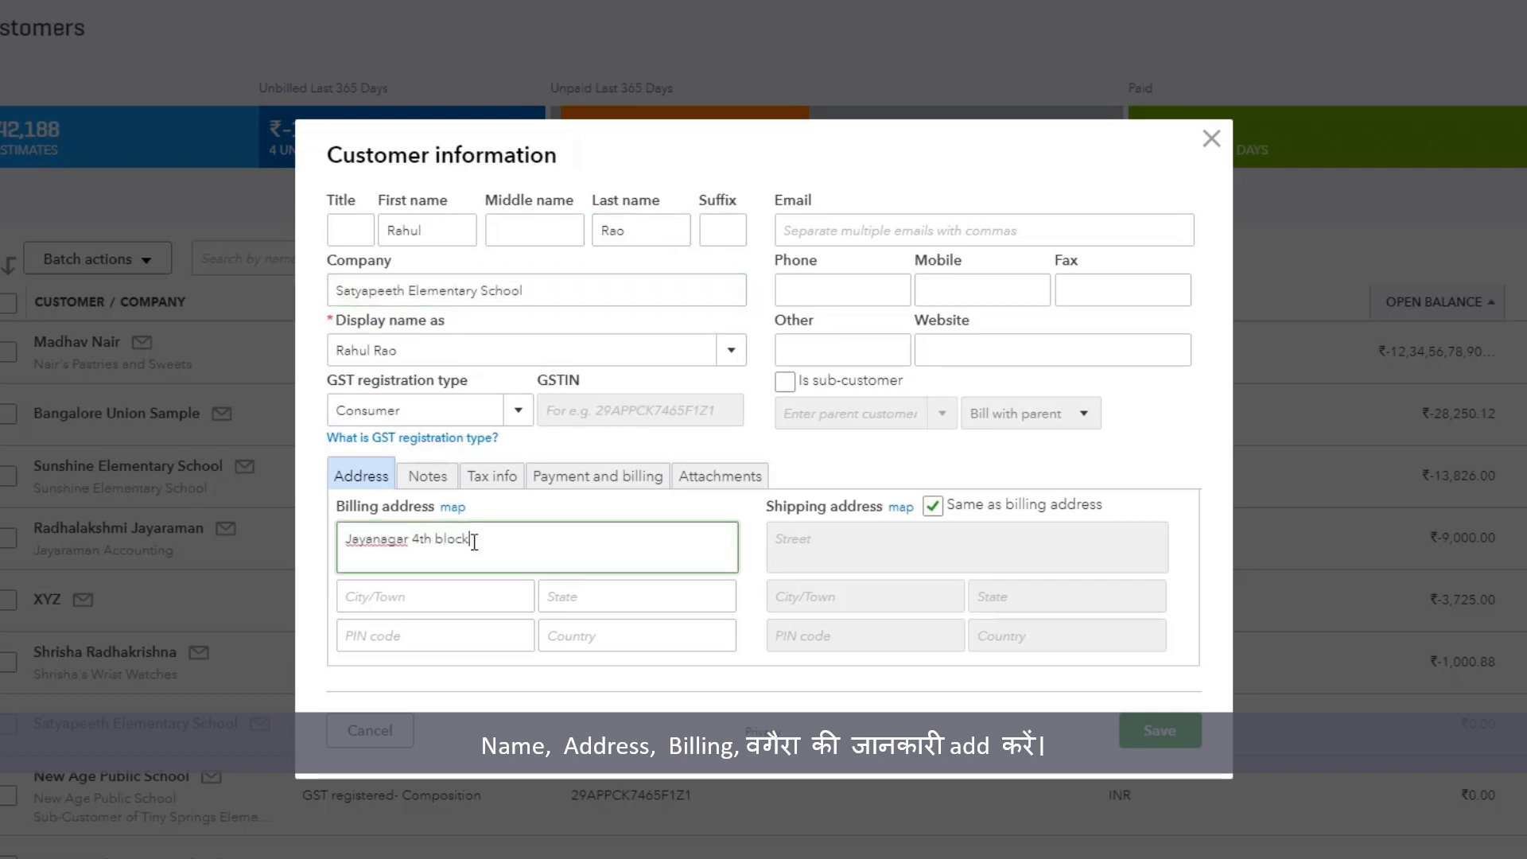
left_click(486, 598)
type("Bangalore")
left_click(623, 604)
type("Karnataka")
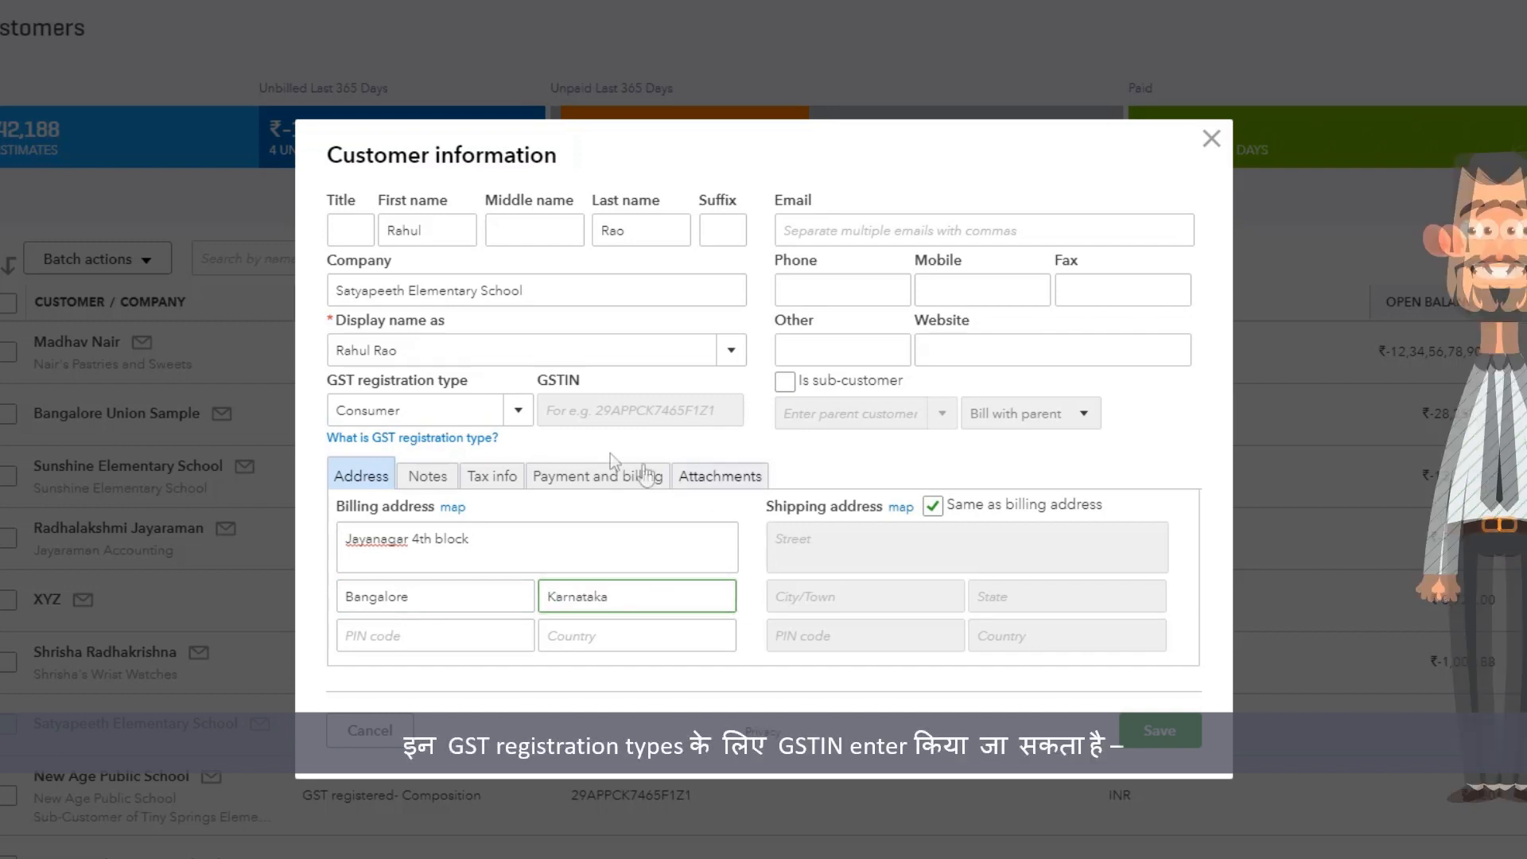
Step: Set the new customer's GST registration type to GST registered- Composition, enter the customer's GSTIN and save the record
left_click(521, 411)
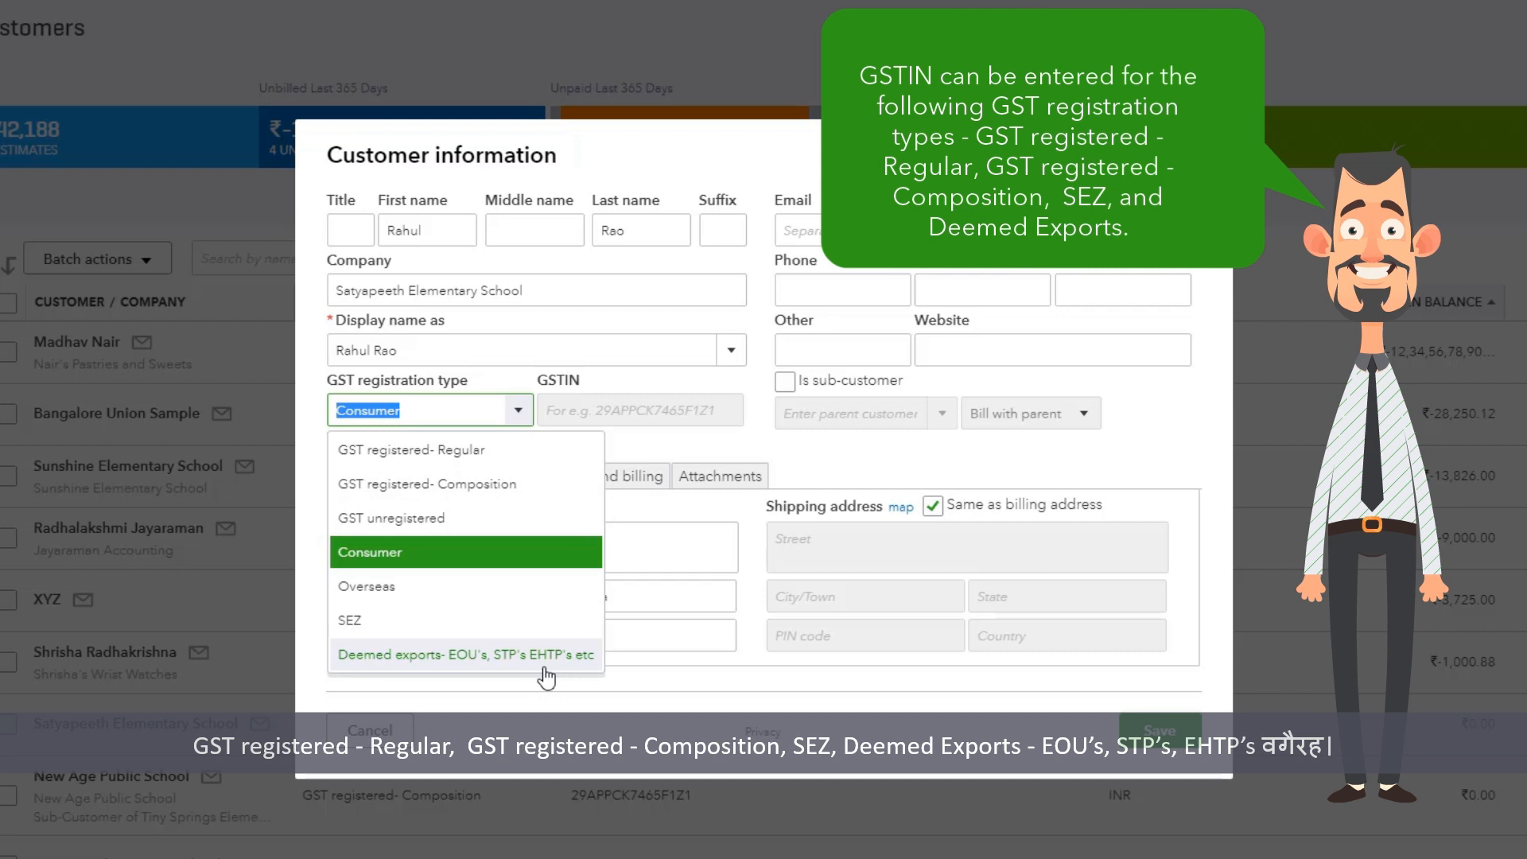
left_click(516, 491)
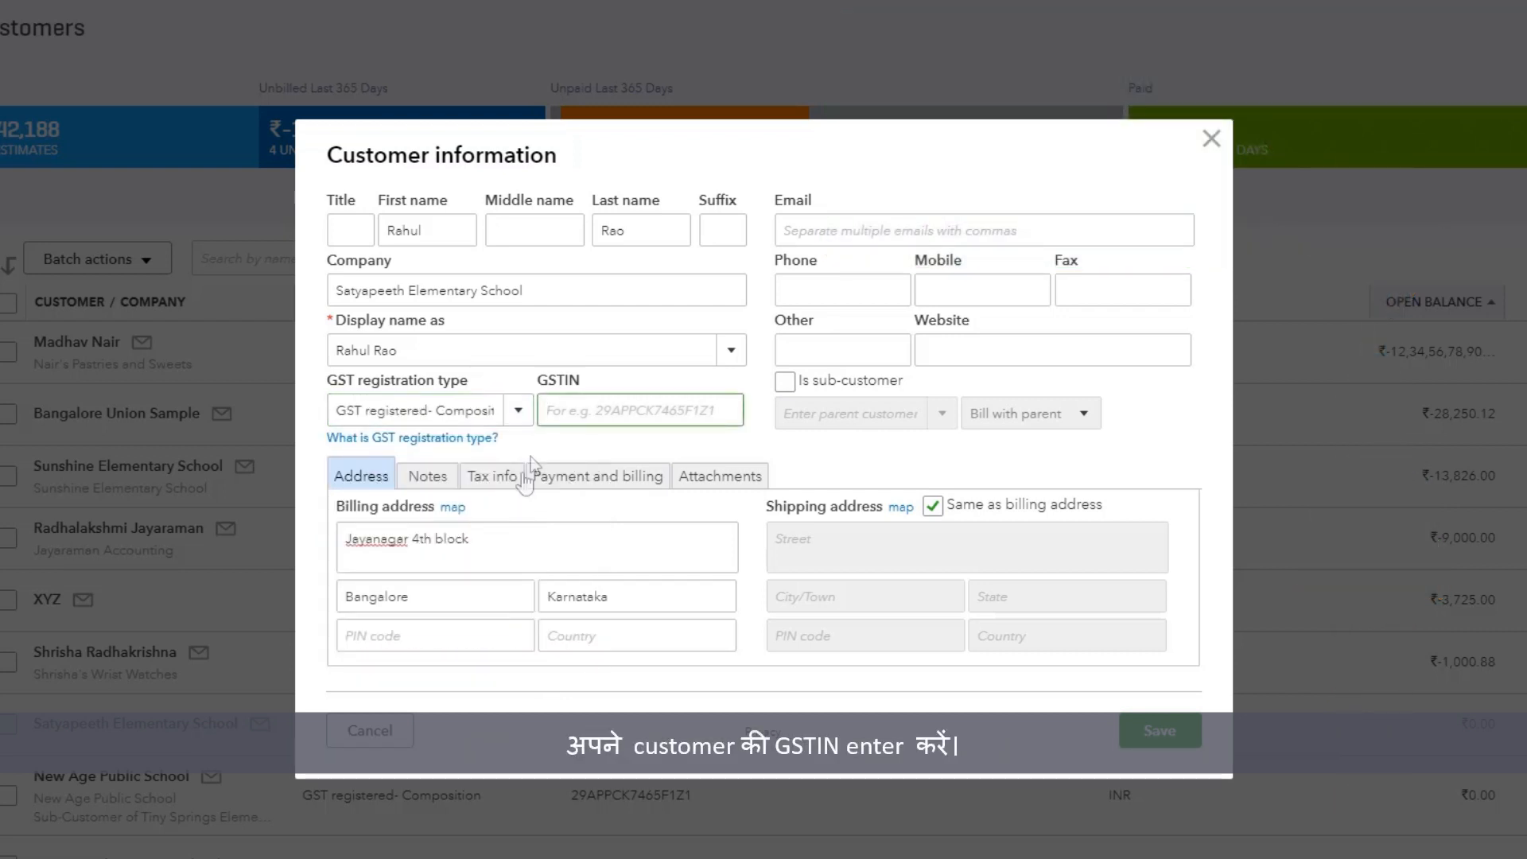
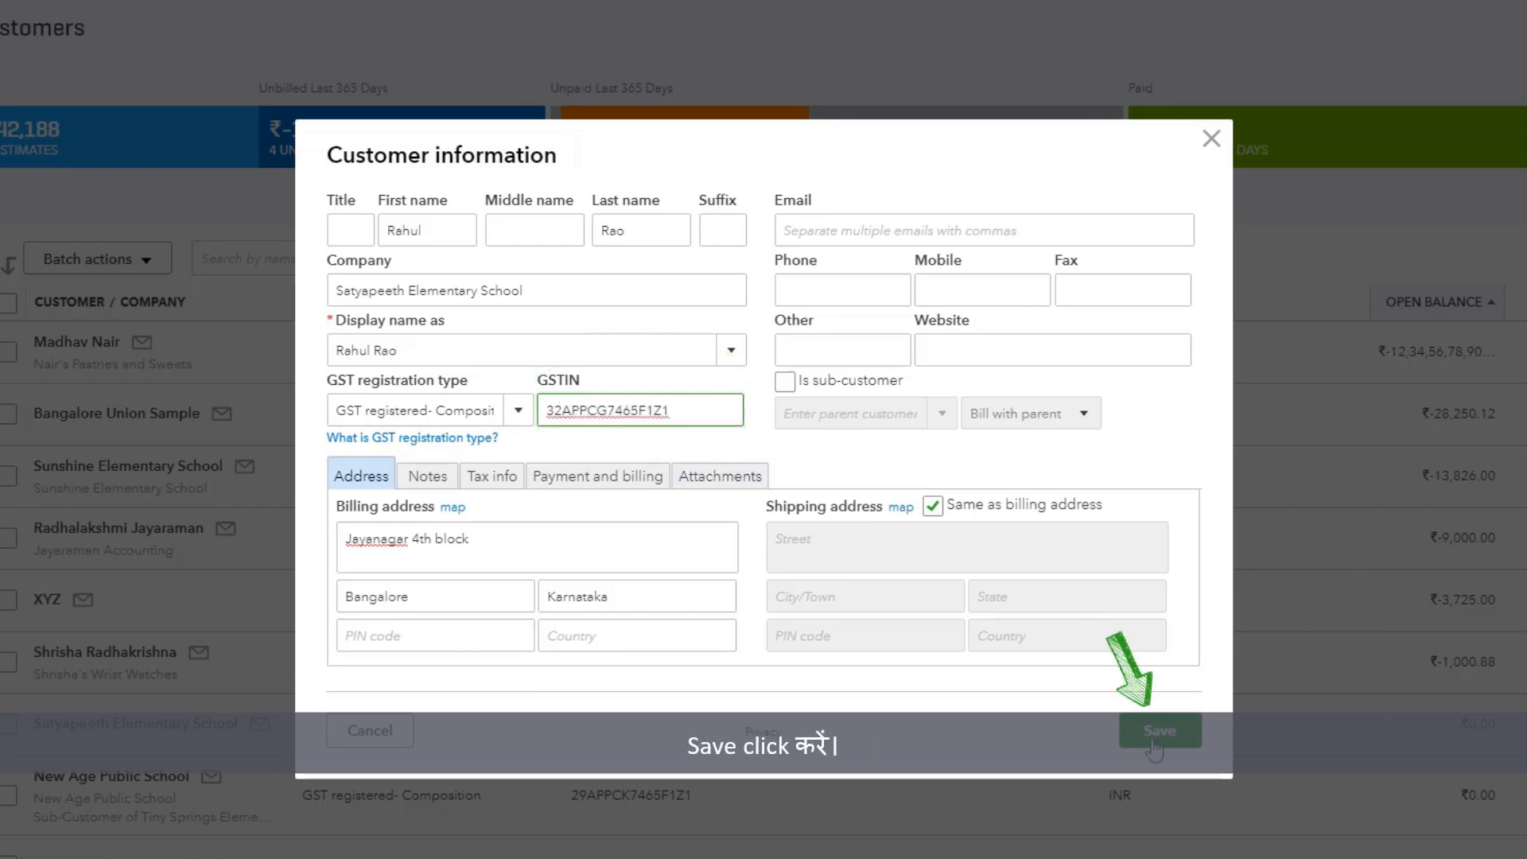
left_click(1157, 732)
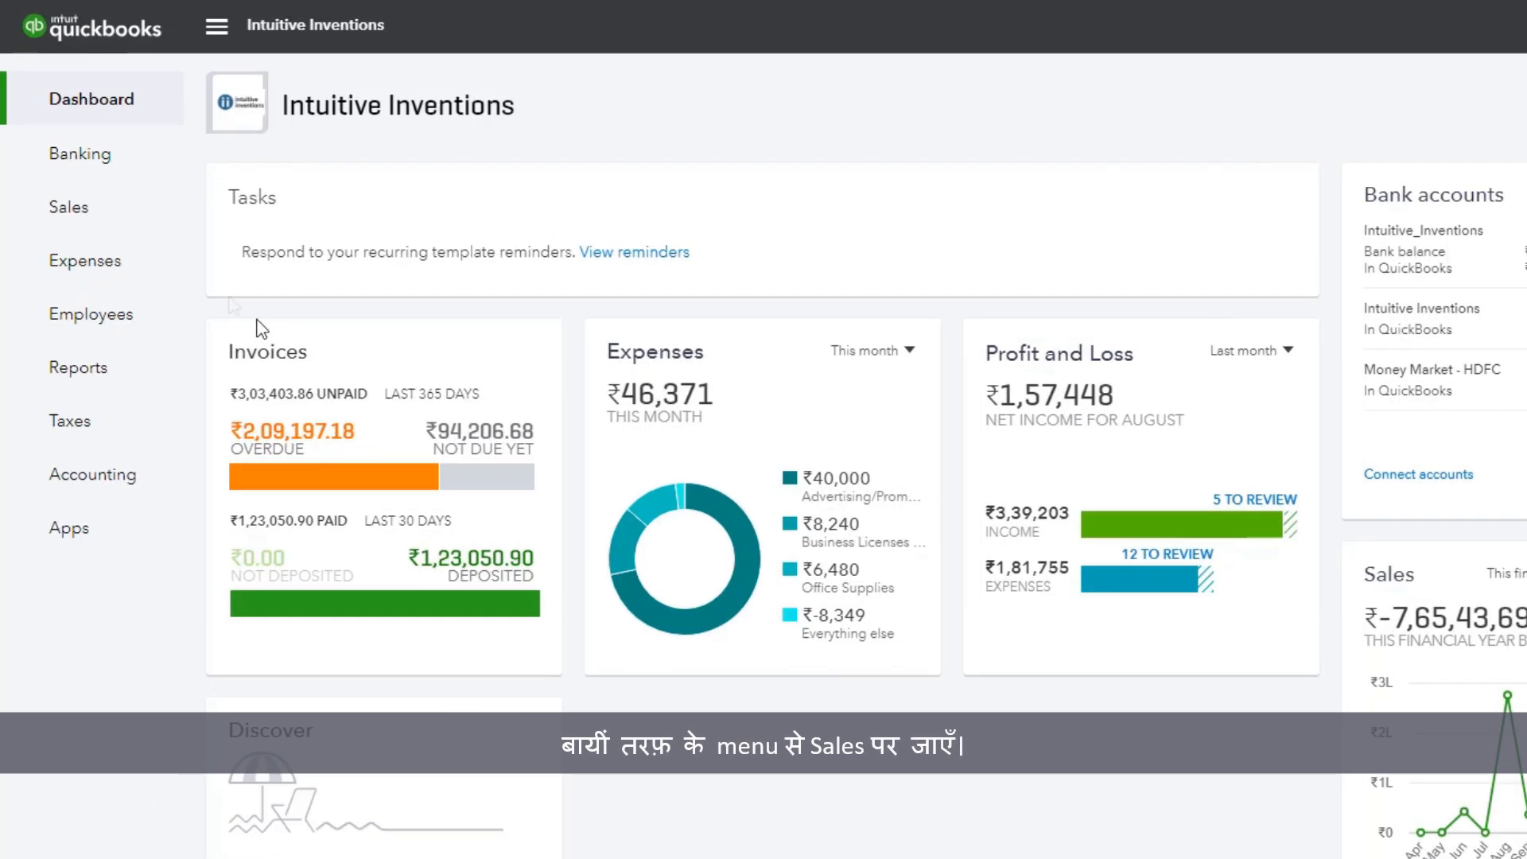
Step: Open the existing customer Satyapeeth Elementary School from the Customers list for editing
mouse_move(65, 153)
left_click(70, 207)
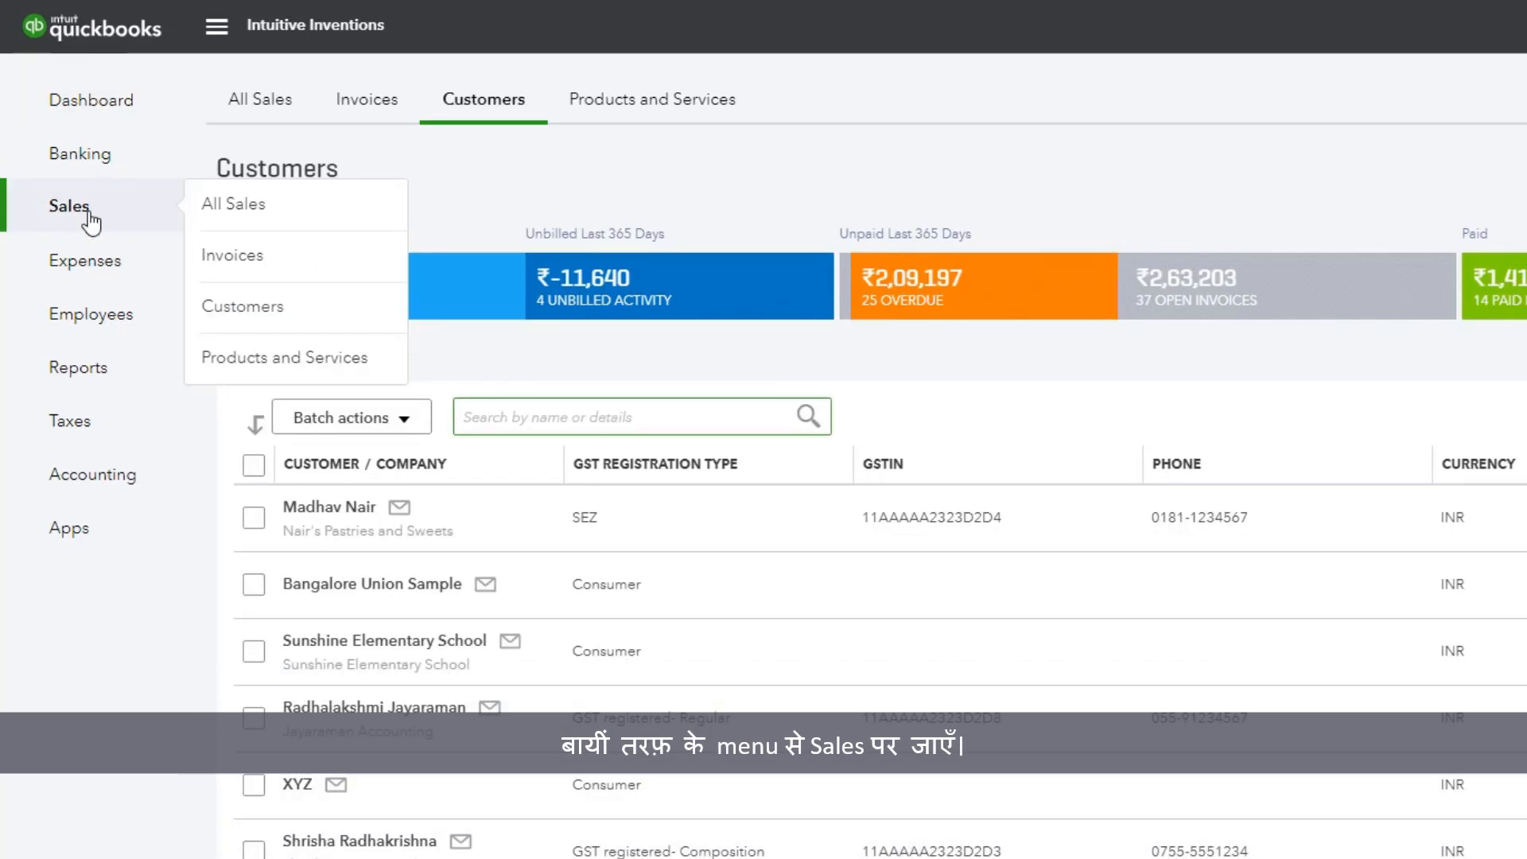
left_click(210, 307)
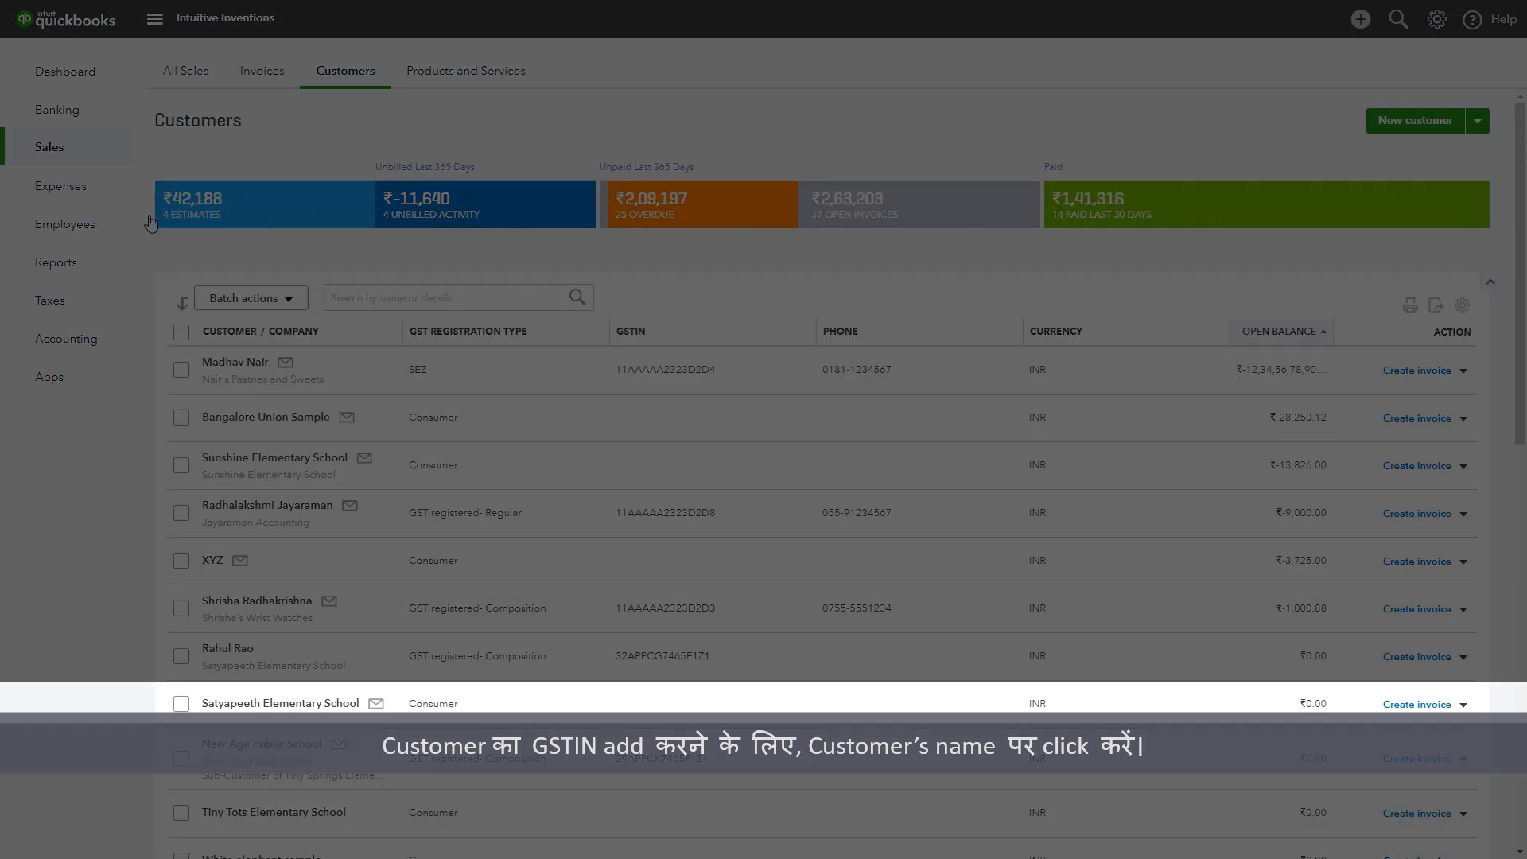
left_click(282, 705)
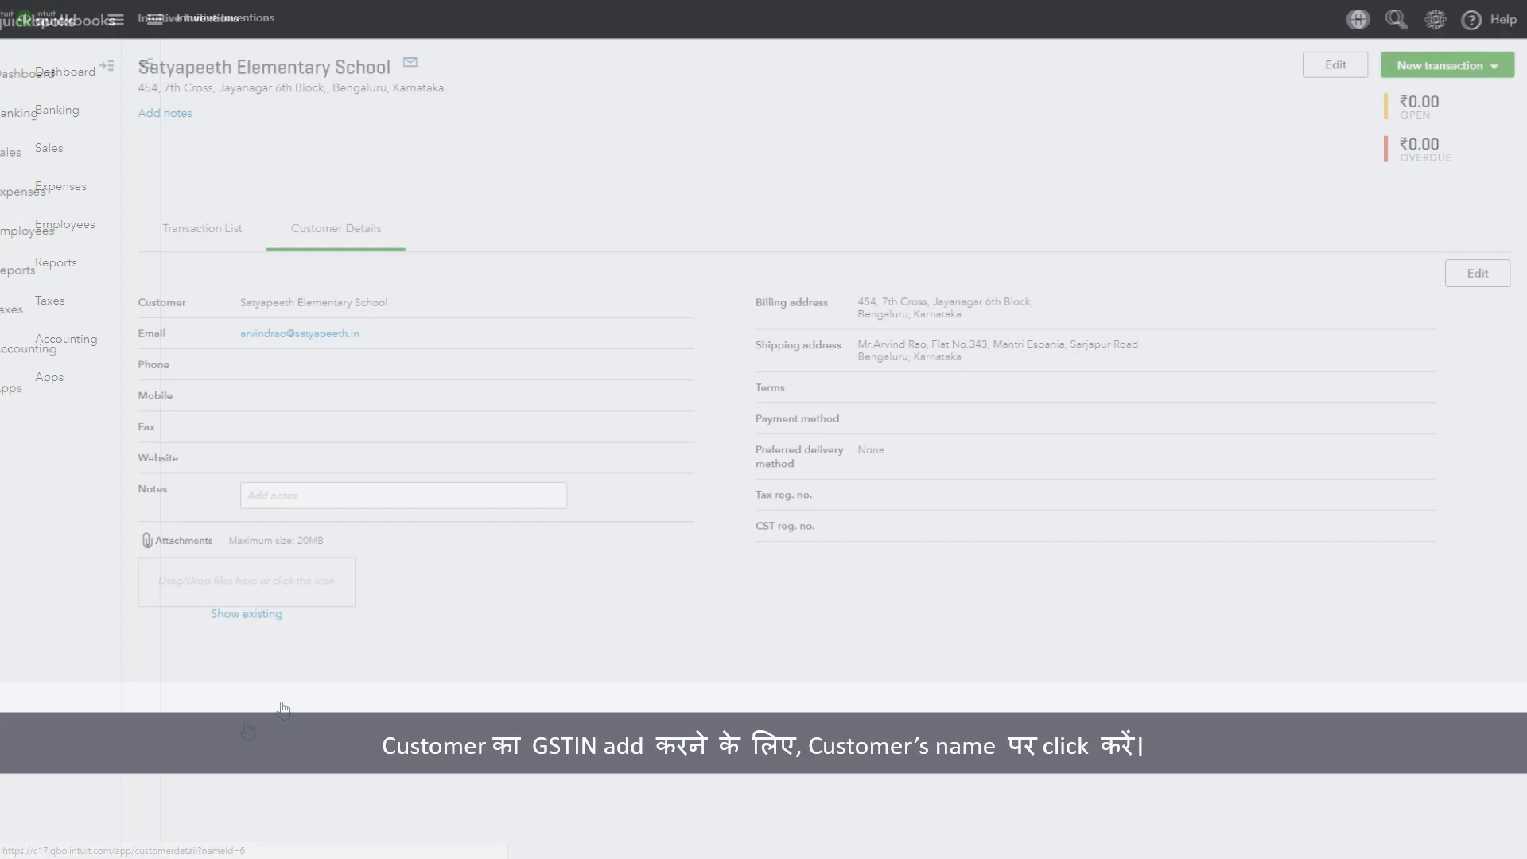
left_click(1272, 102)
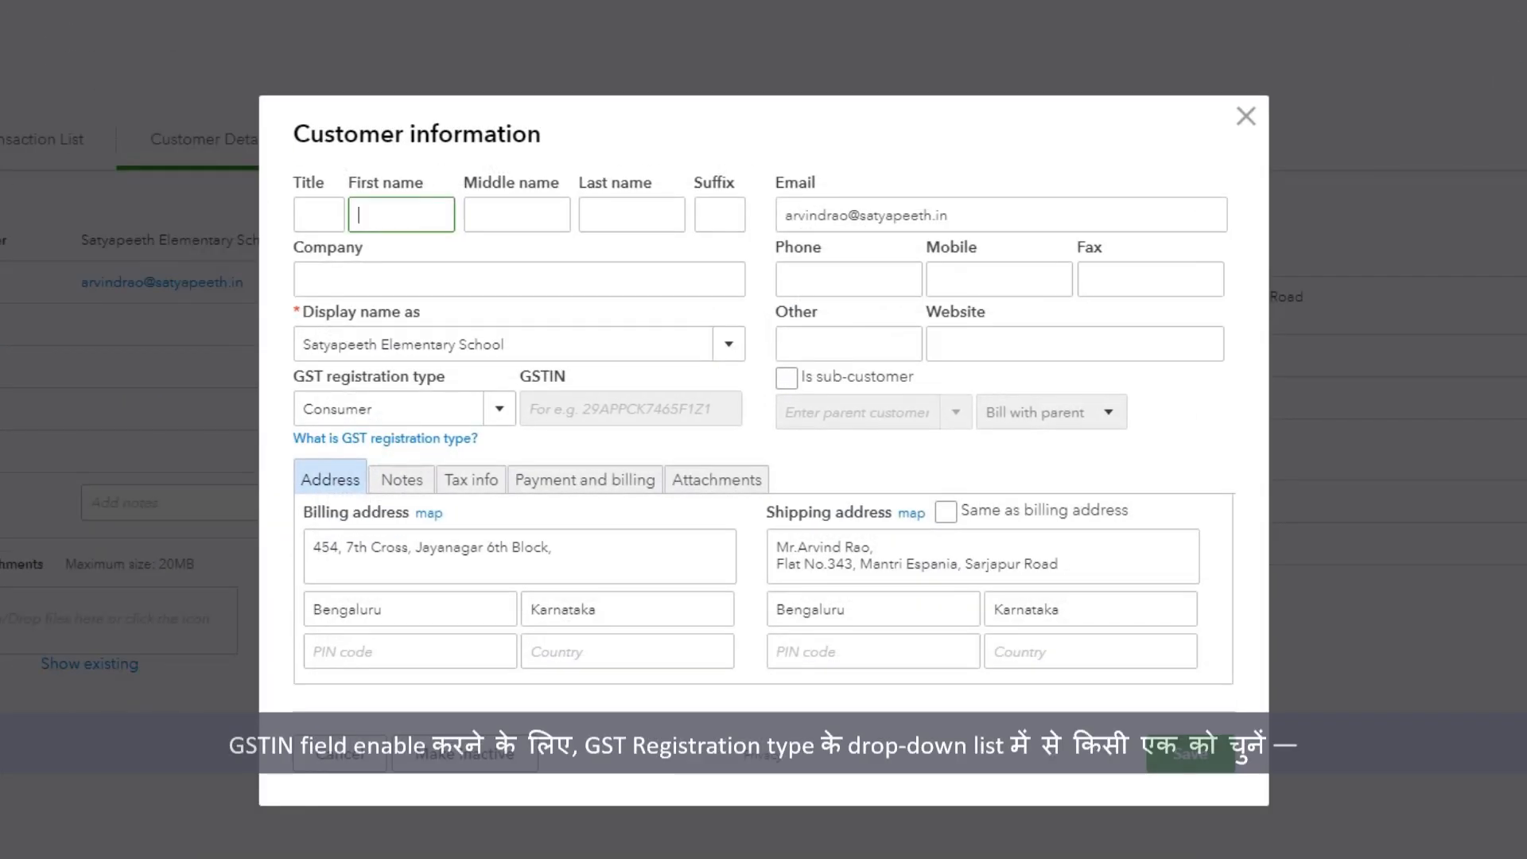
Step: Change Satyapeeth Elementary School's GST registration type to GST registered- Composition, enter its GSTIN and save the customer
left_click(501, 408)
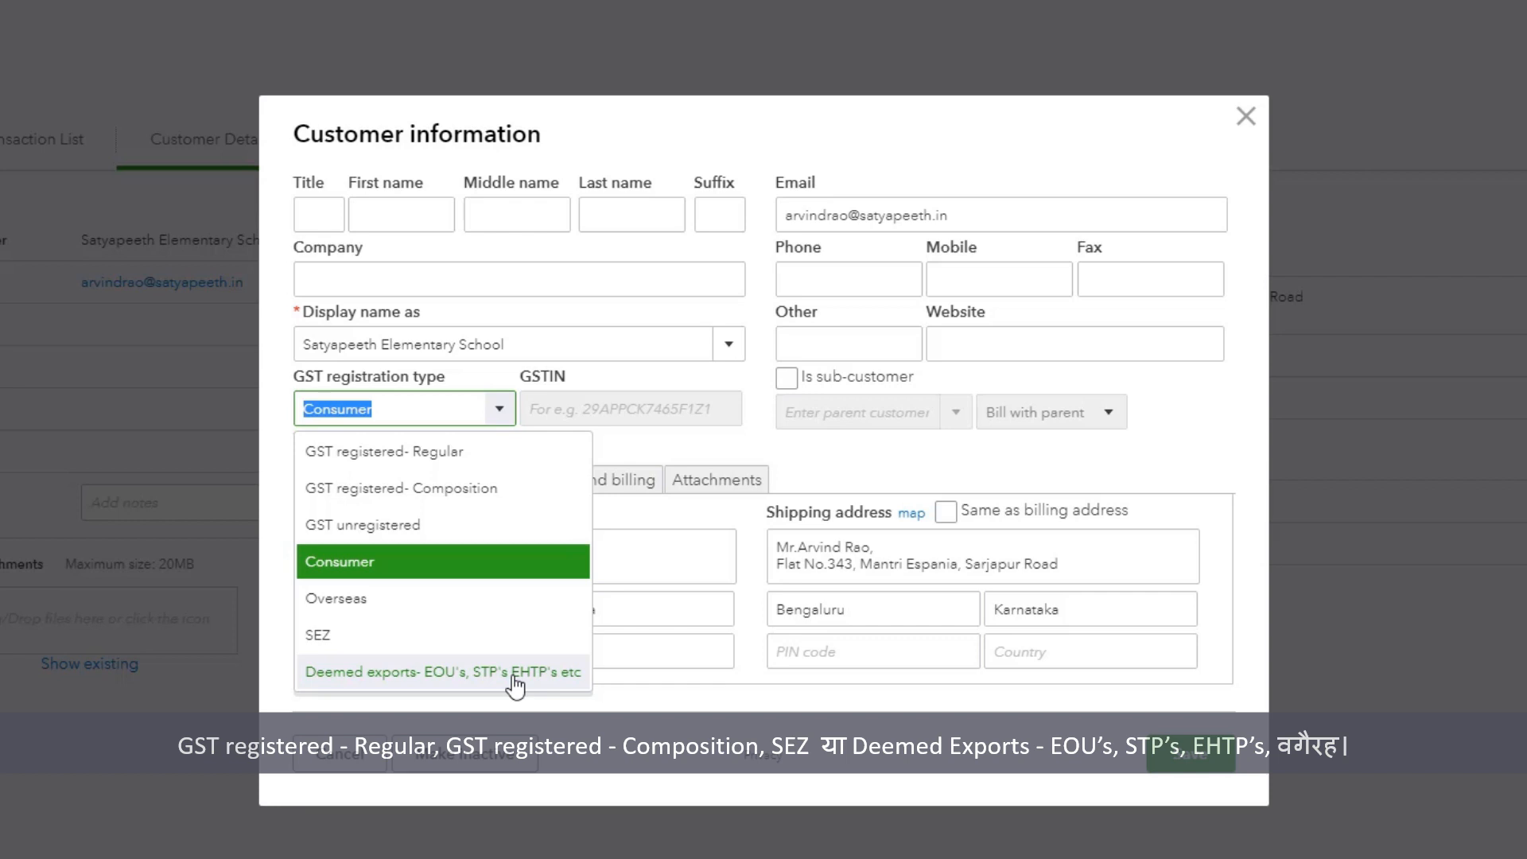
left_click(480, 489)
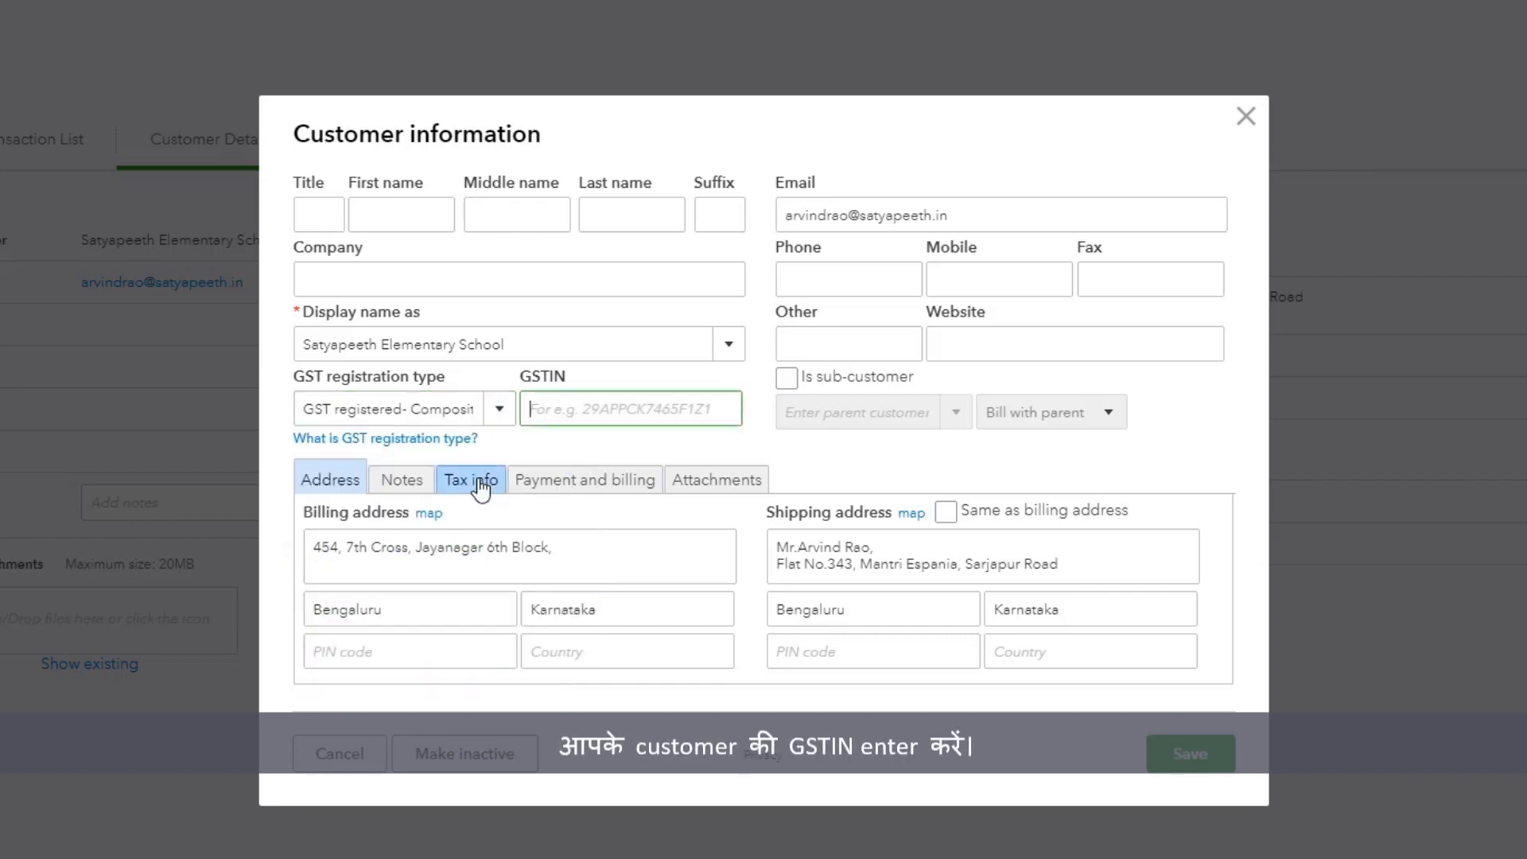
left_click(601, 411)
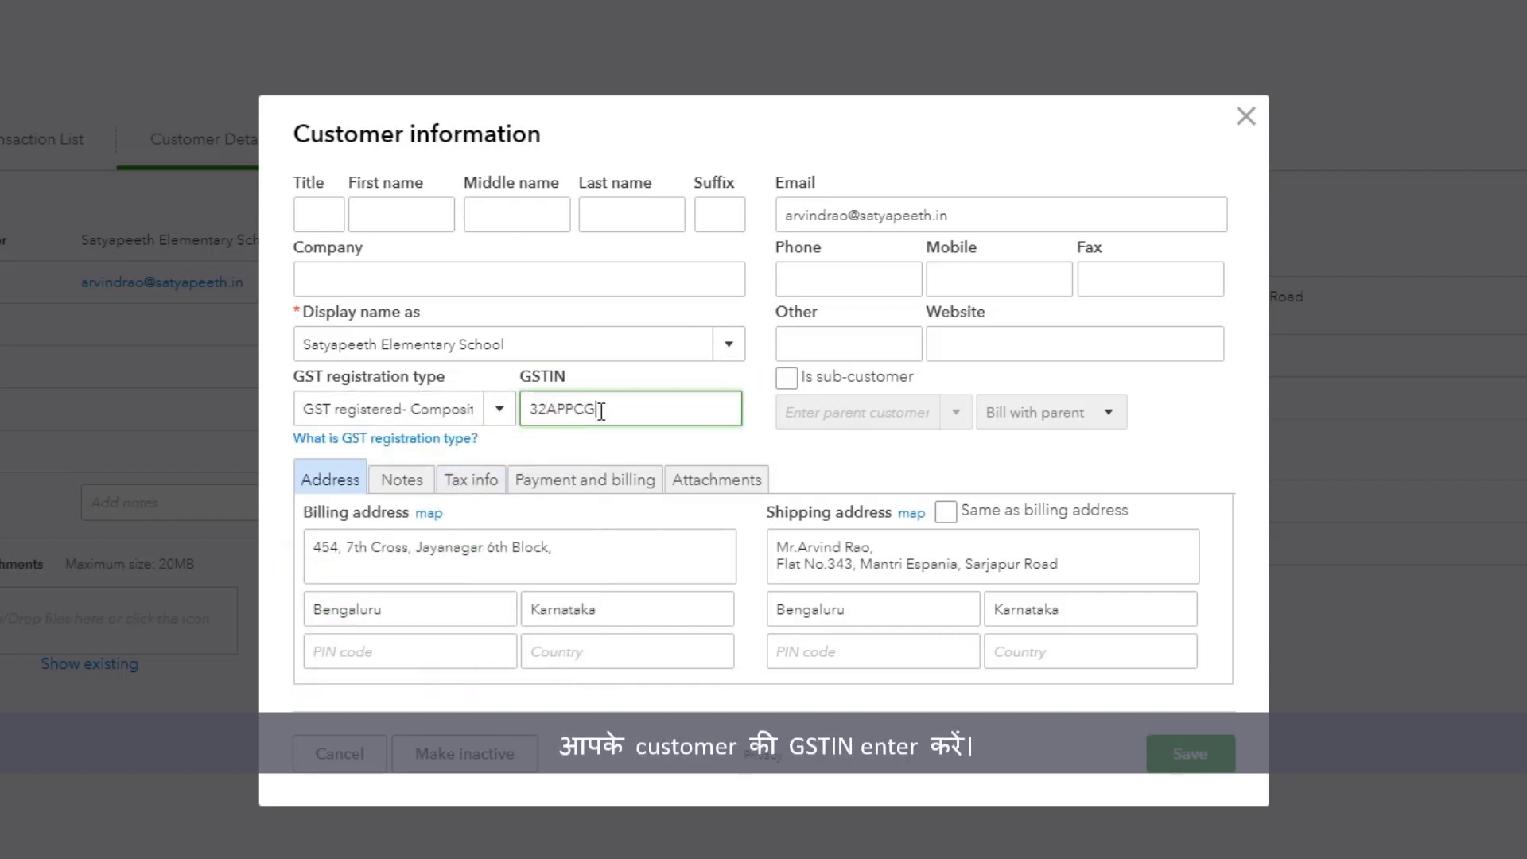
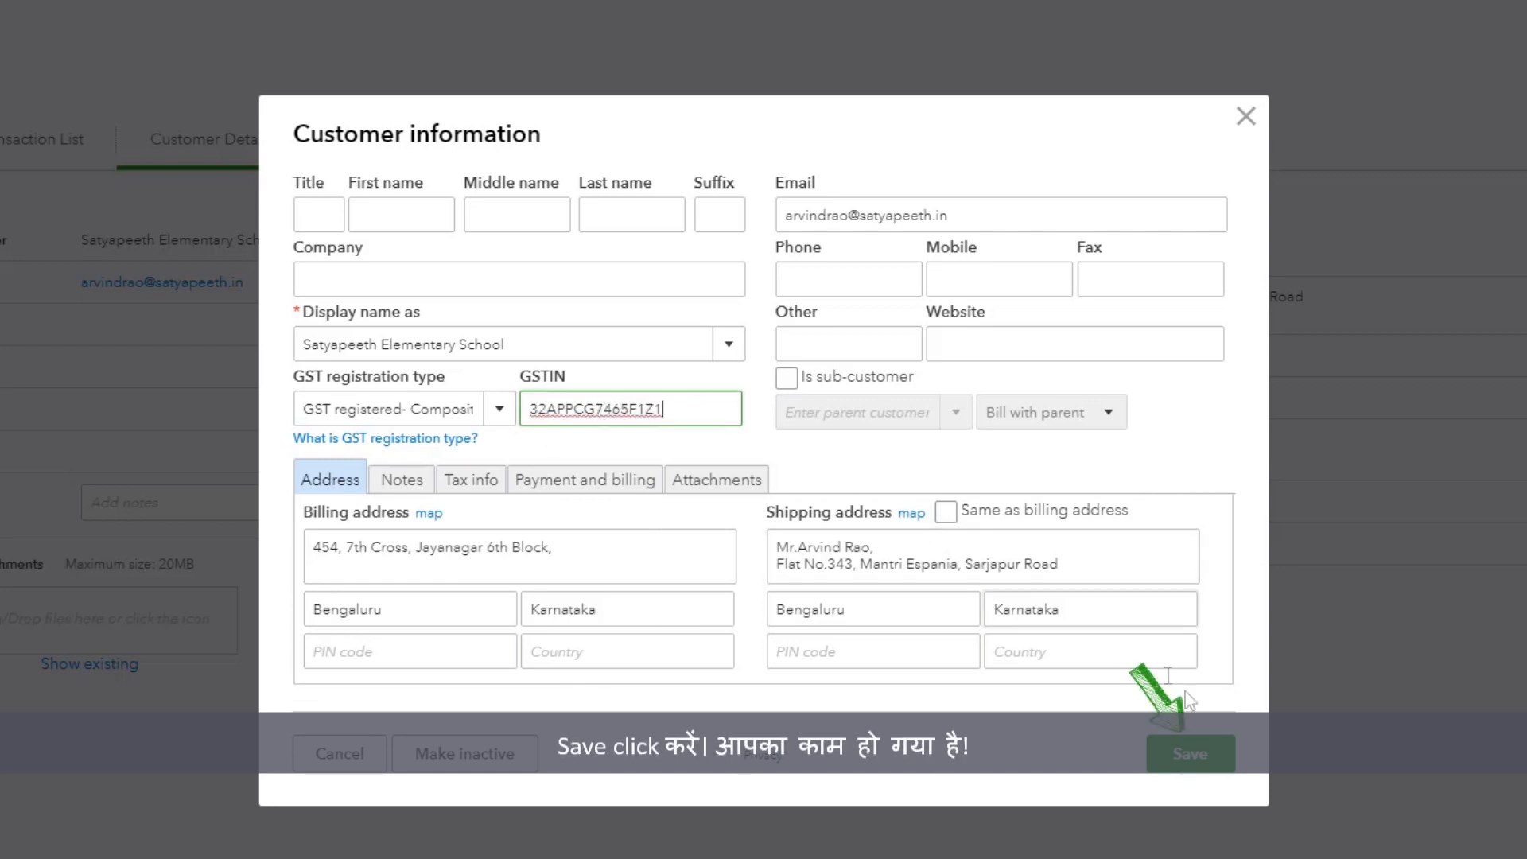
left_click(1233, 773)
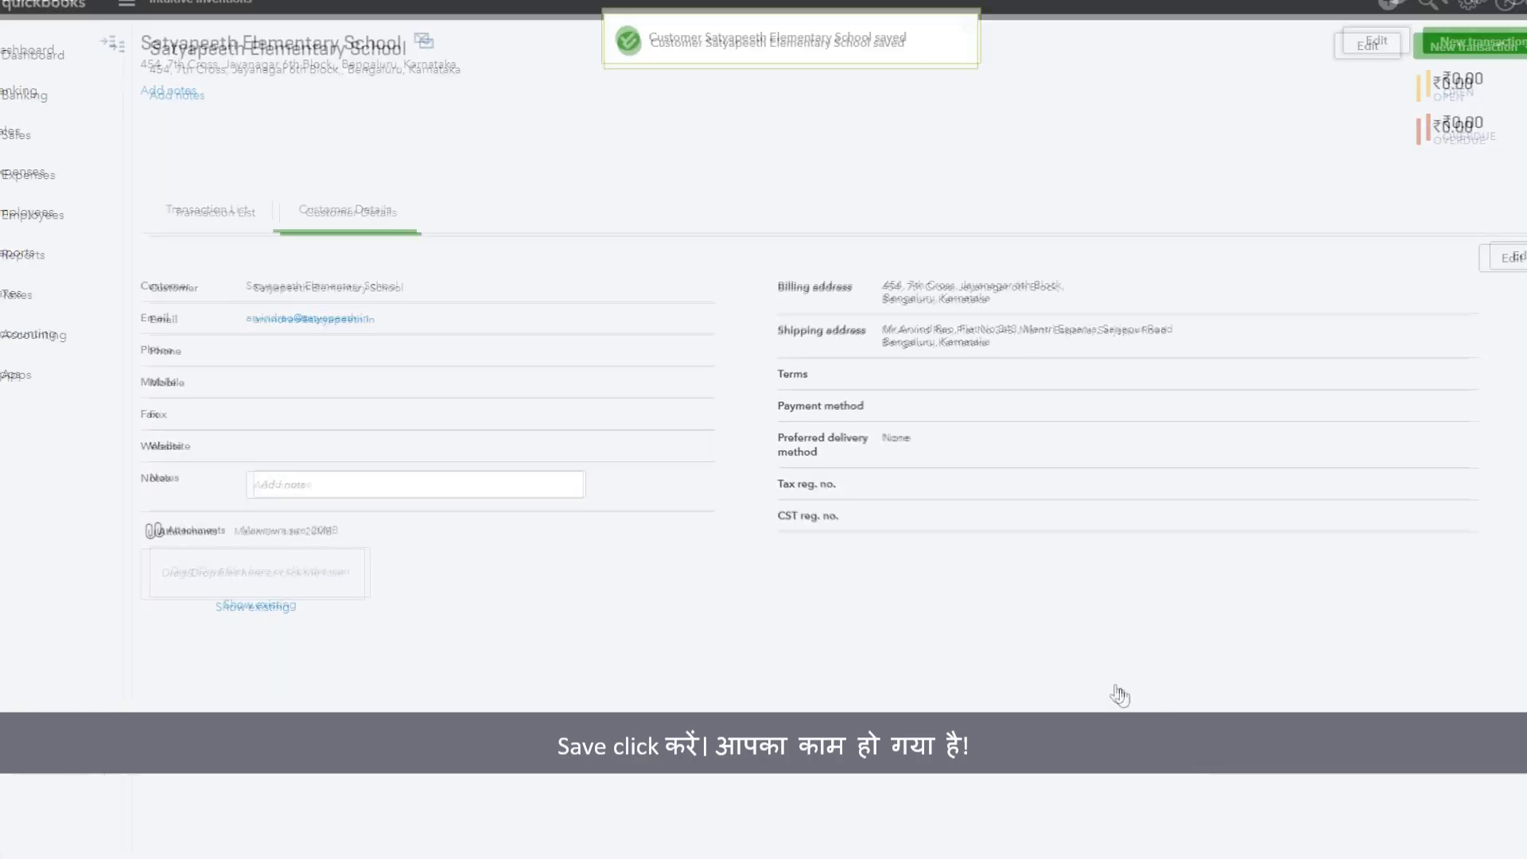